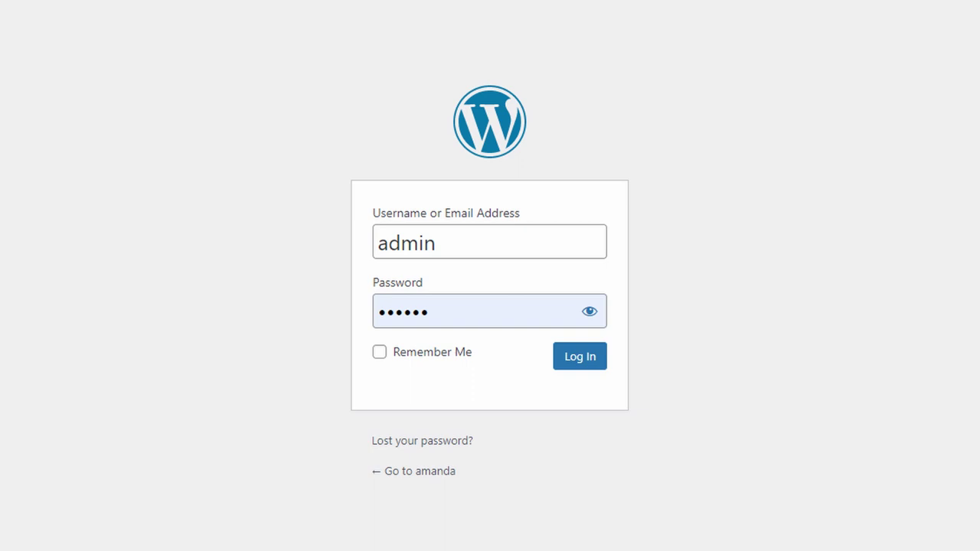
- Log in and go from Appearance > Themes to the Add Themes page
key(Return)
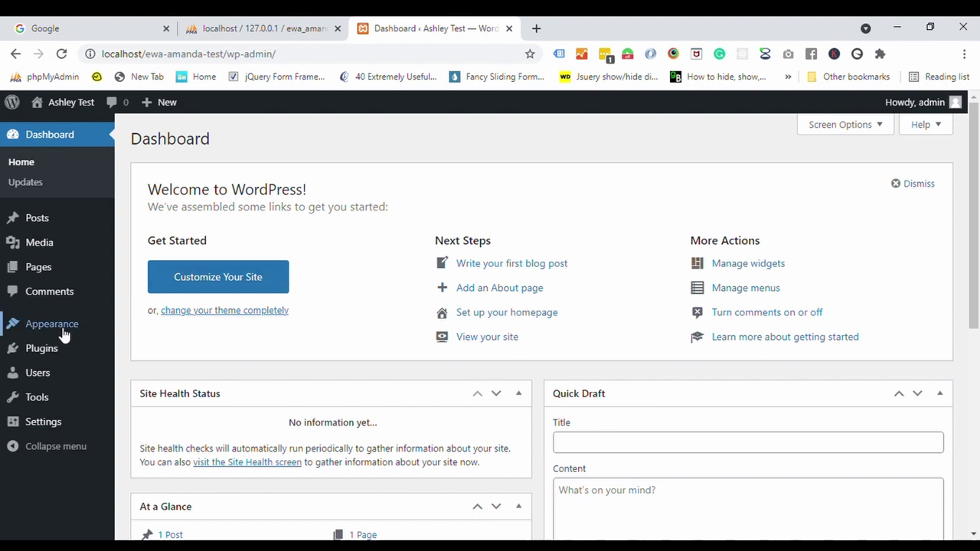
mouse_move(66, 333)
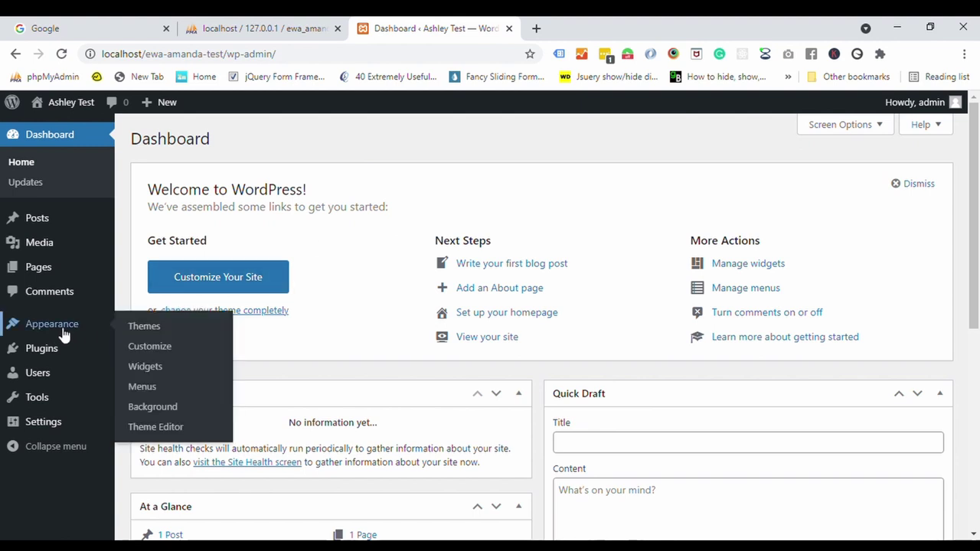
click(146, 327)
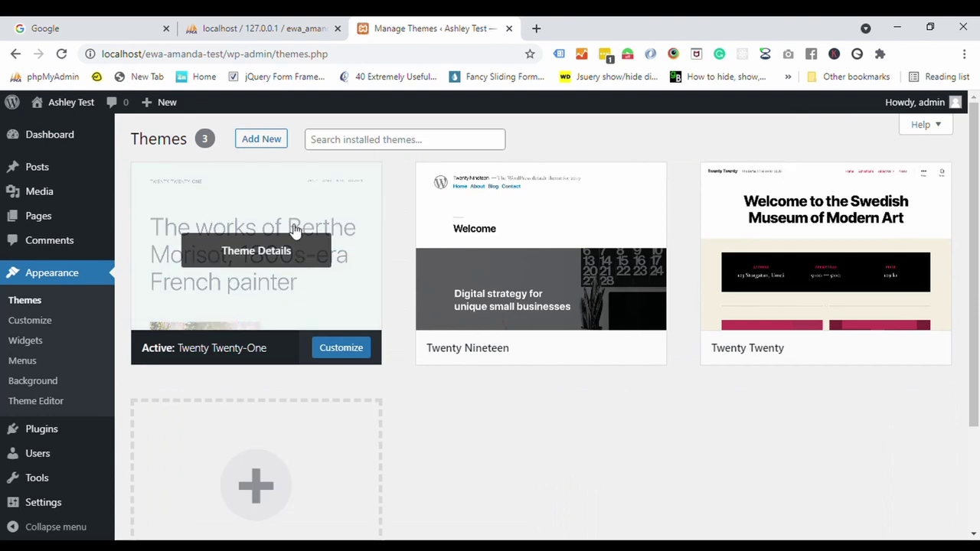
click(259, 145)
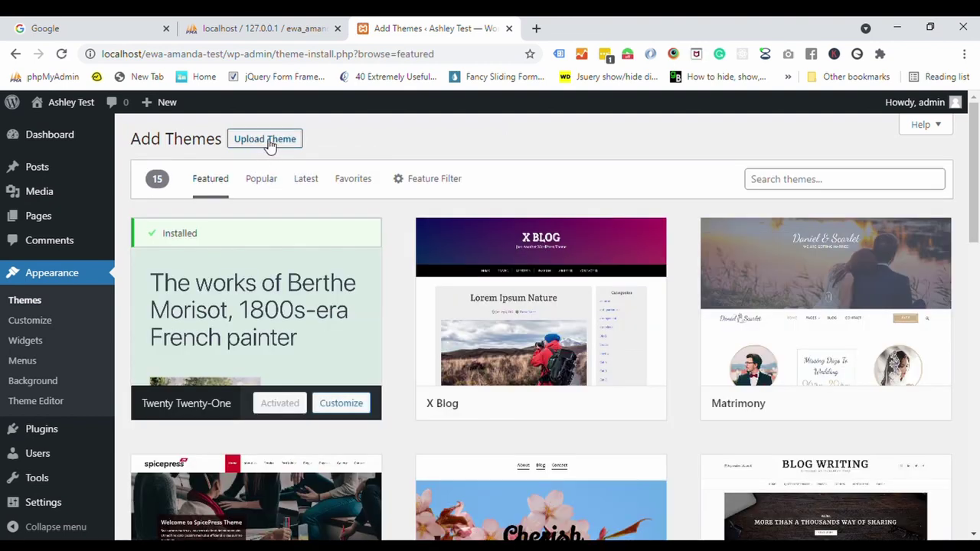
- Upload and install ewa-amanda-theme.zip, then activate the EWA Amanda theme
click(264, 142)
click(448, 269)
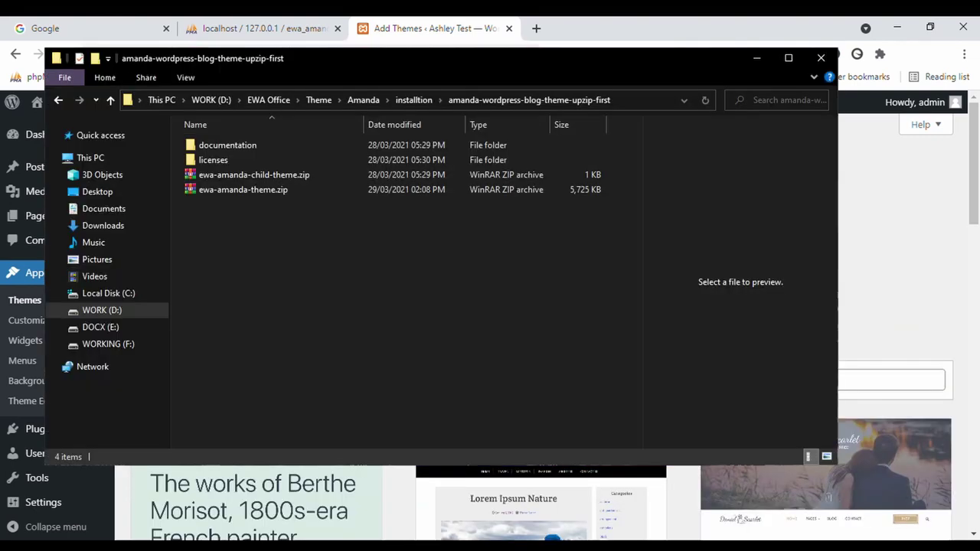
click(243, 189)
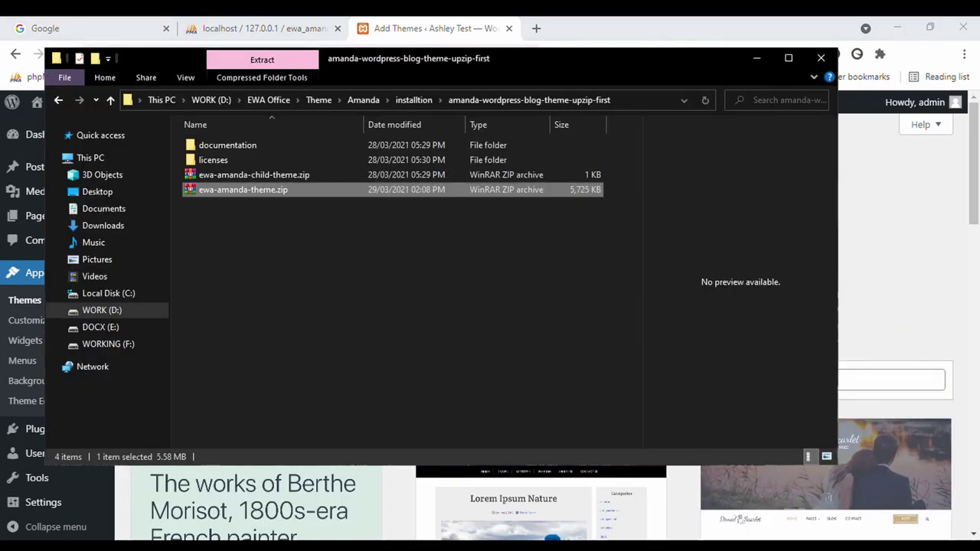
key(Return)
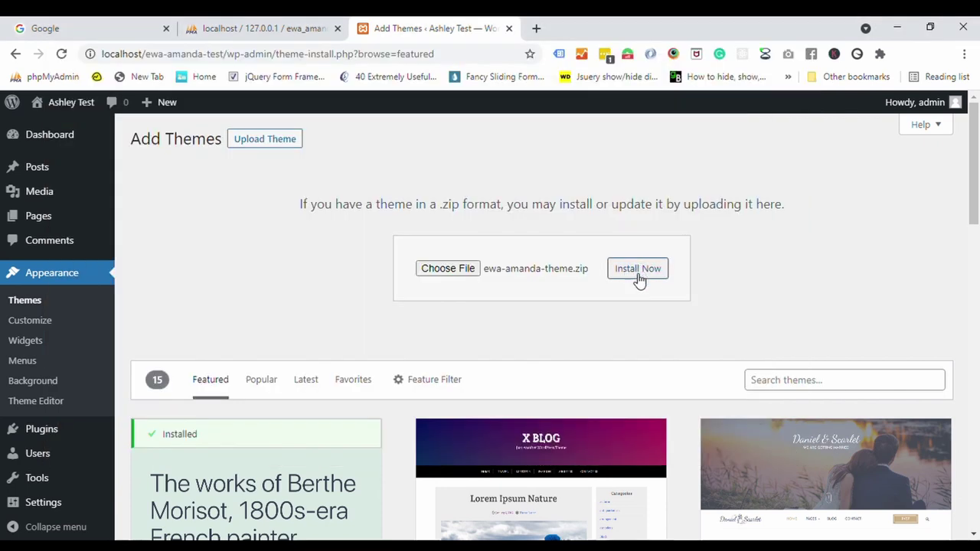
click(640, 276)
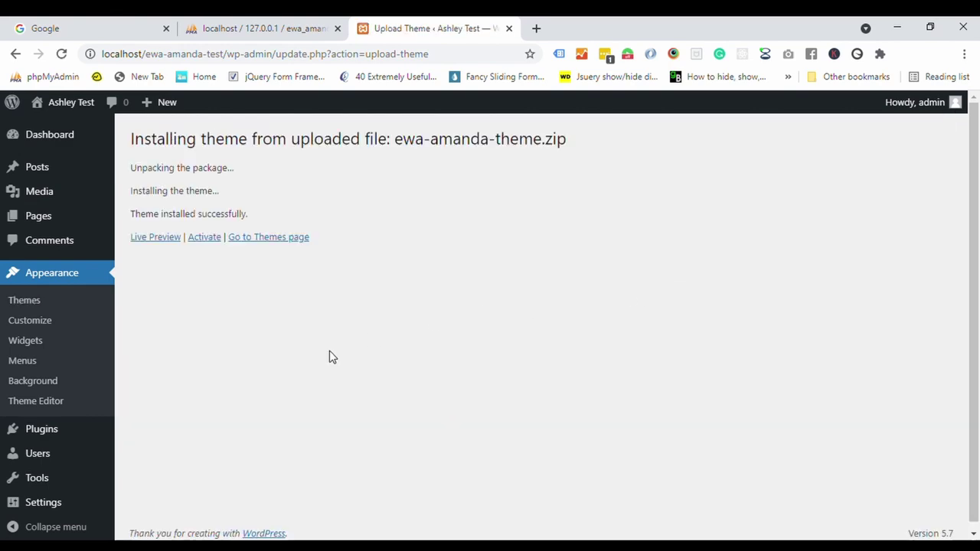
click(205, 239)
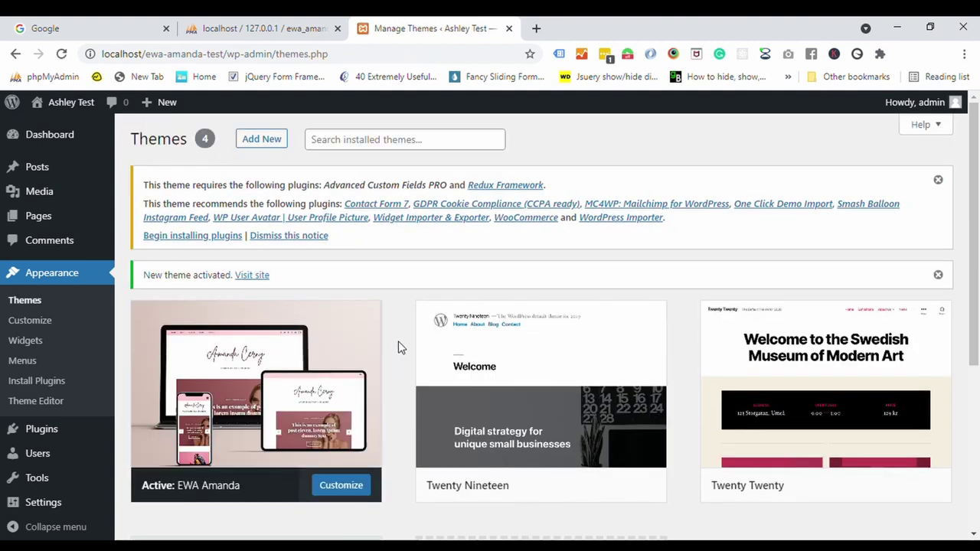
- Trash the Hello world! post and permanently empty the Trash
scroll(397, 347, down, 1)
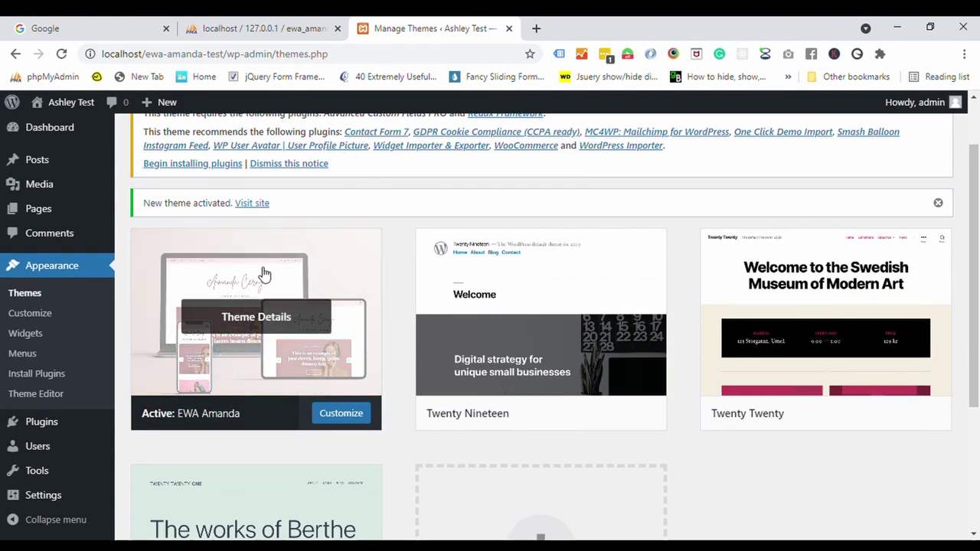
scroll(291, 306, up, 1)
mouse_move(39, 166)
click(140, 169)
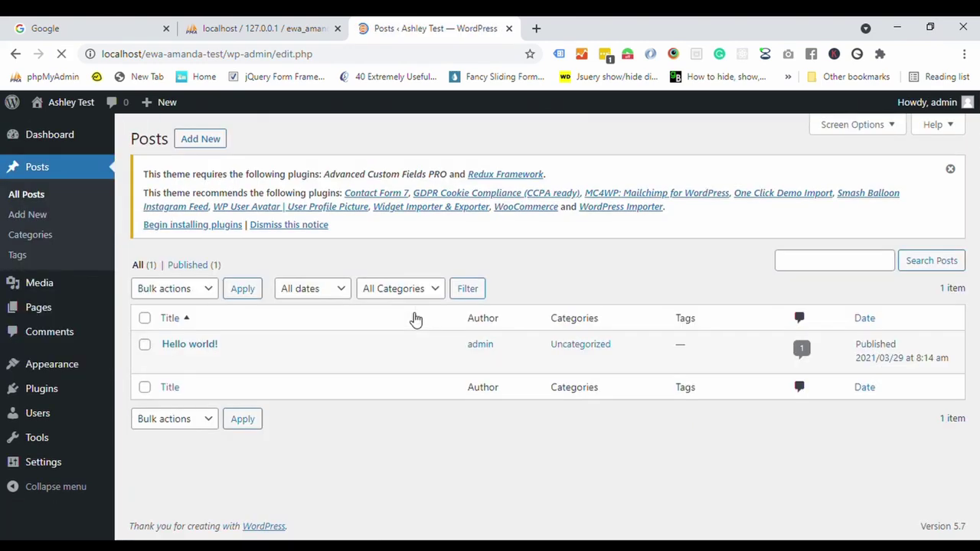
click(247, 362)
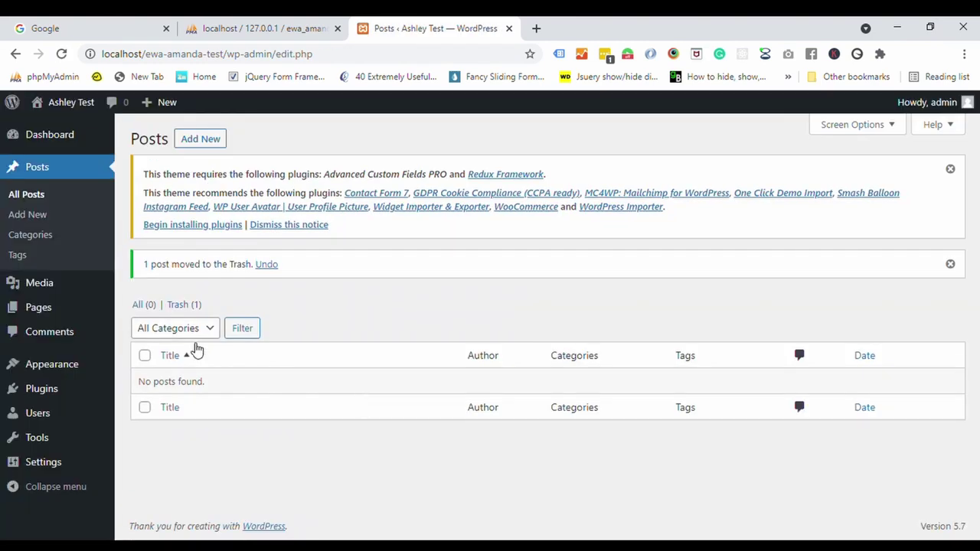
click(184, 304)
click(329, 418)
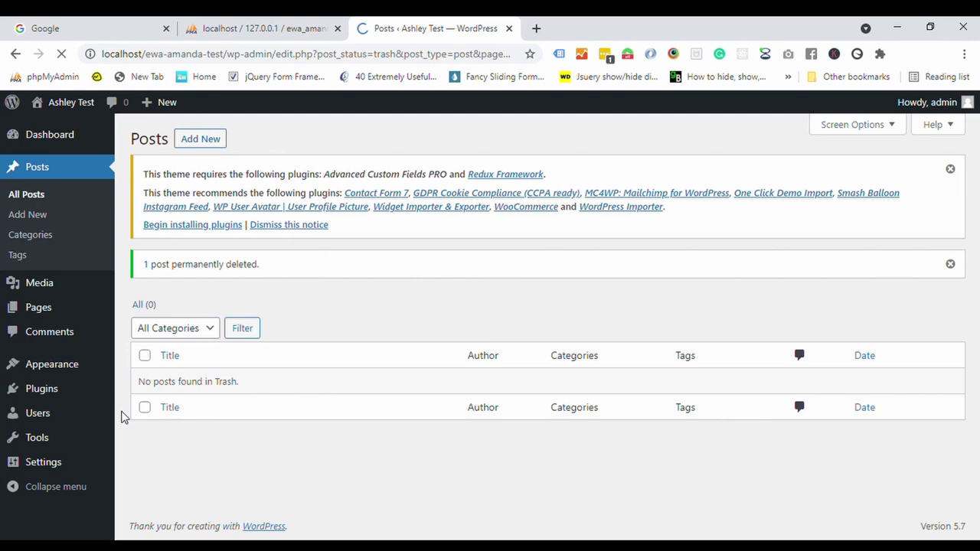
- Remove the Search, Recent Posts and Recent Comments widgets from the Main Sidebar
mouse_move(72, 370)
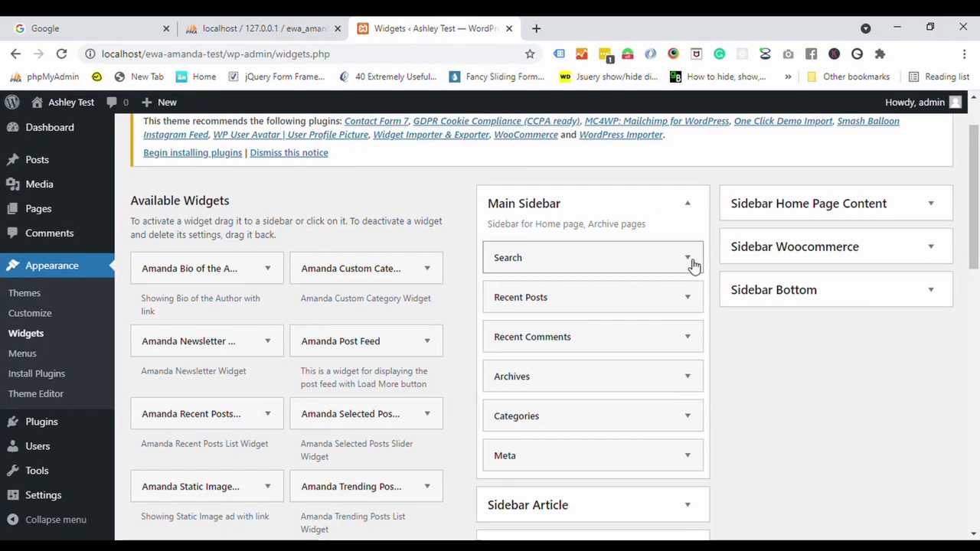
click(692, 258)
click(507, 335)
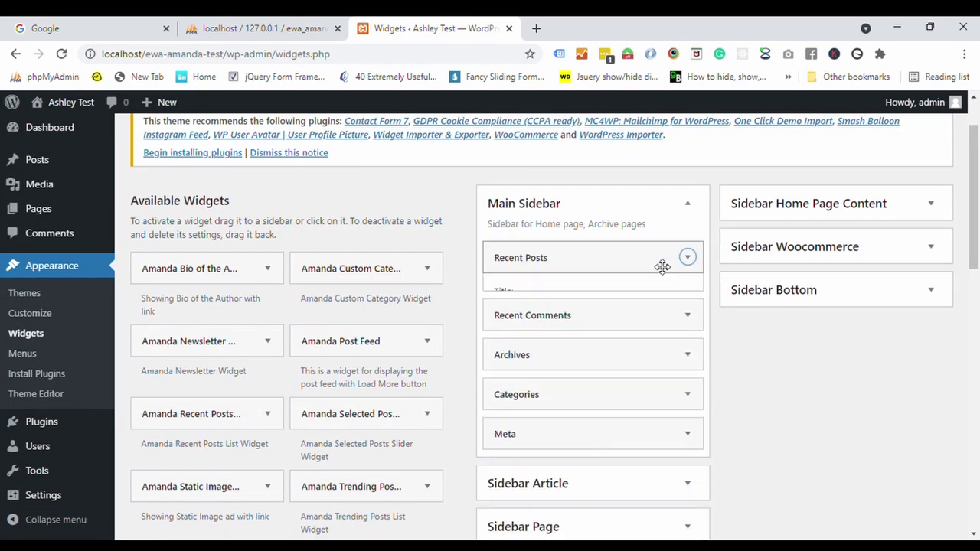
click(506, 391)
click(688, 258)
click(502, 368)
click(688, 257)
- Delete the Archives, Categories and Meta widgets, then return to the Dashboard
click(505, 376)
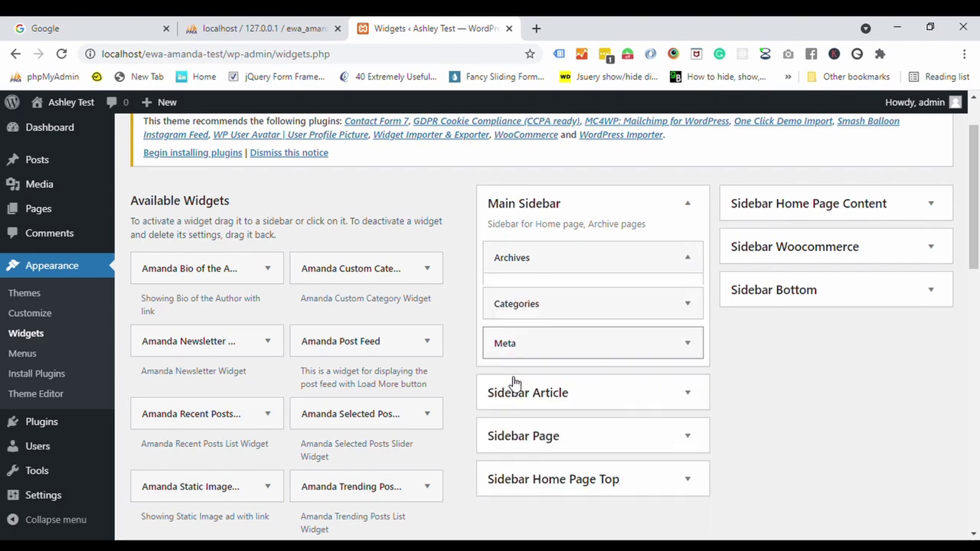
click(688, 258)
click(506, 391)
click(688, 257)
click(506, 340)
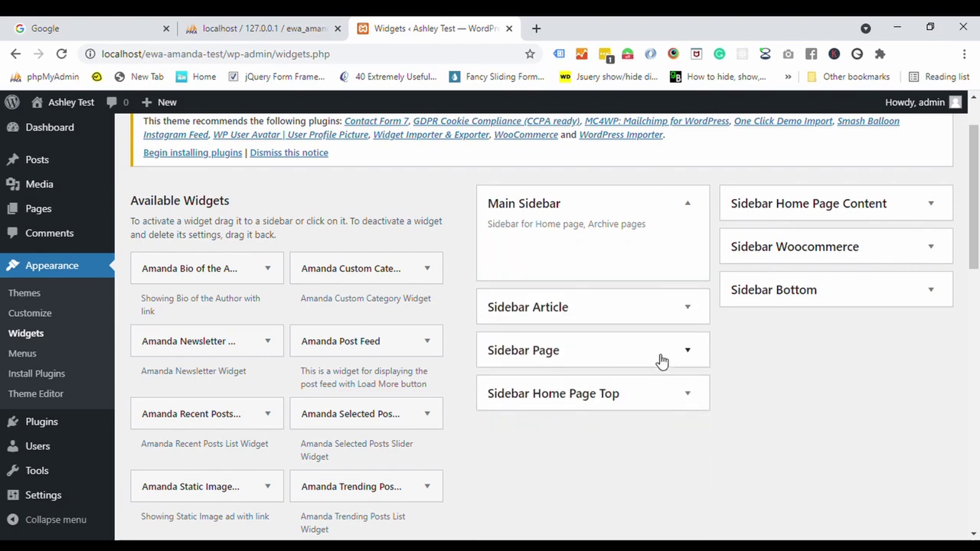
scroll(308, 281, up, 2)
click(46, 134)
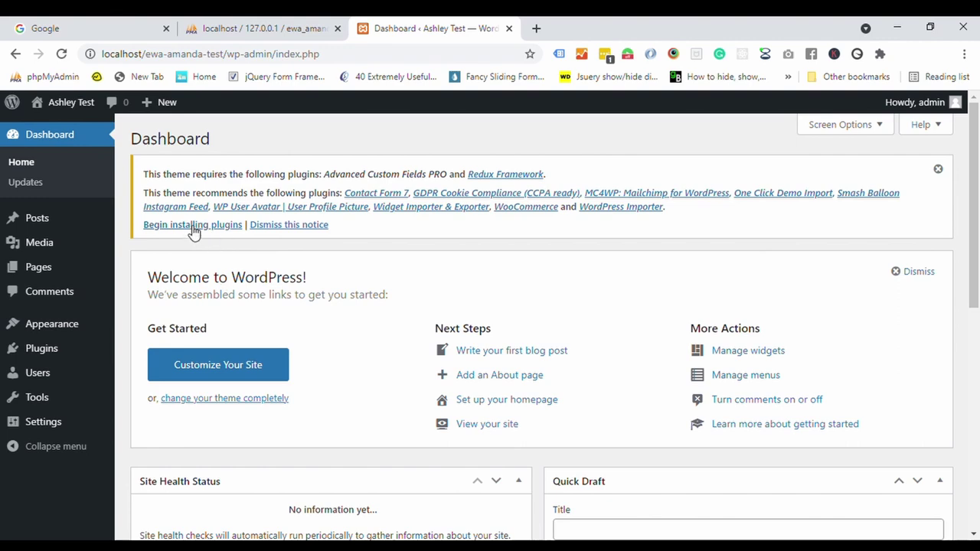
- Select all required theme plugins and bulk-install them
click(193, 226)
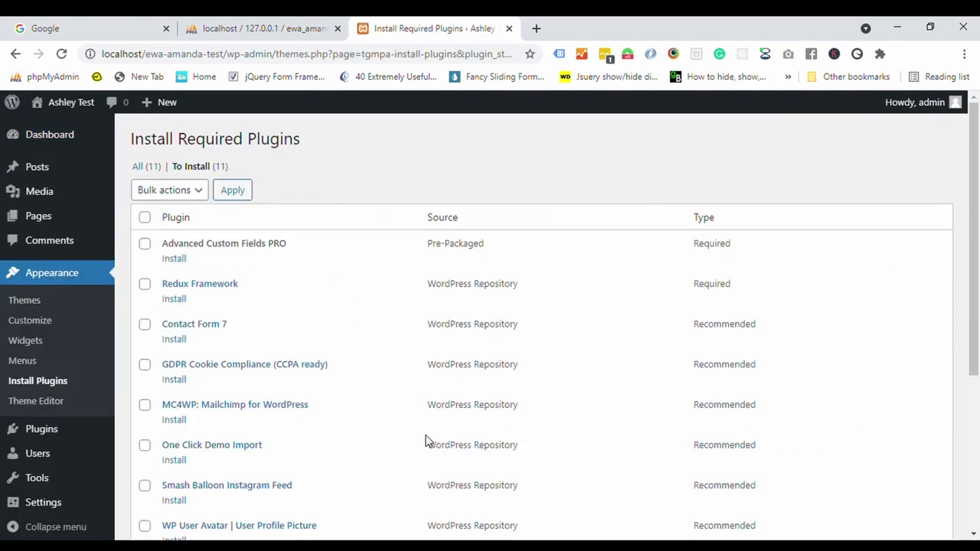
click(145, 219)
click(169, 193)
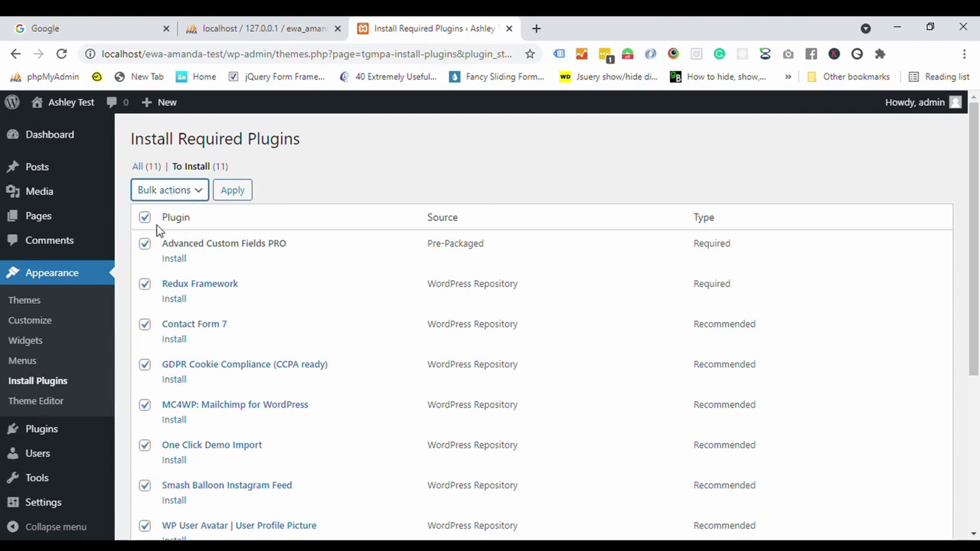
click(136, 204)
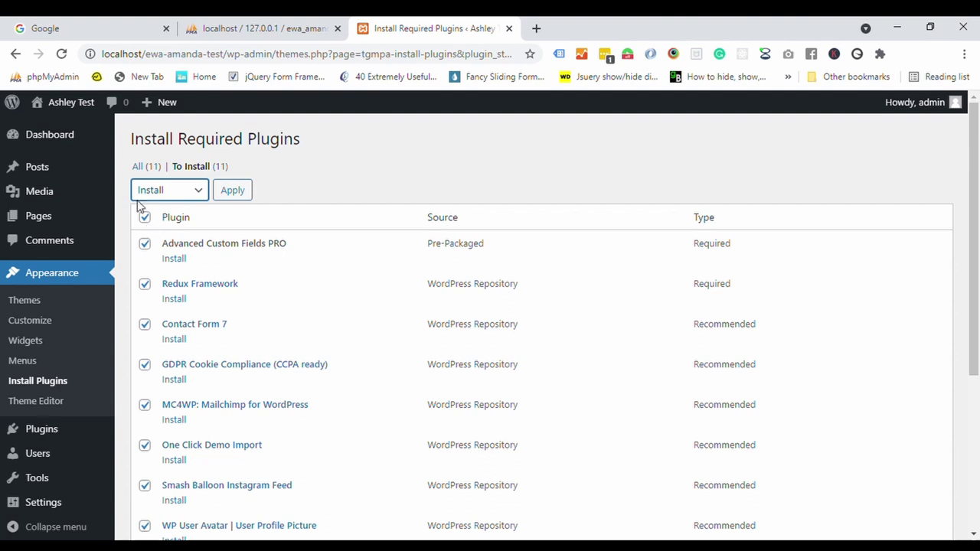
click(231, 195)
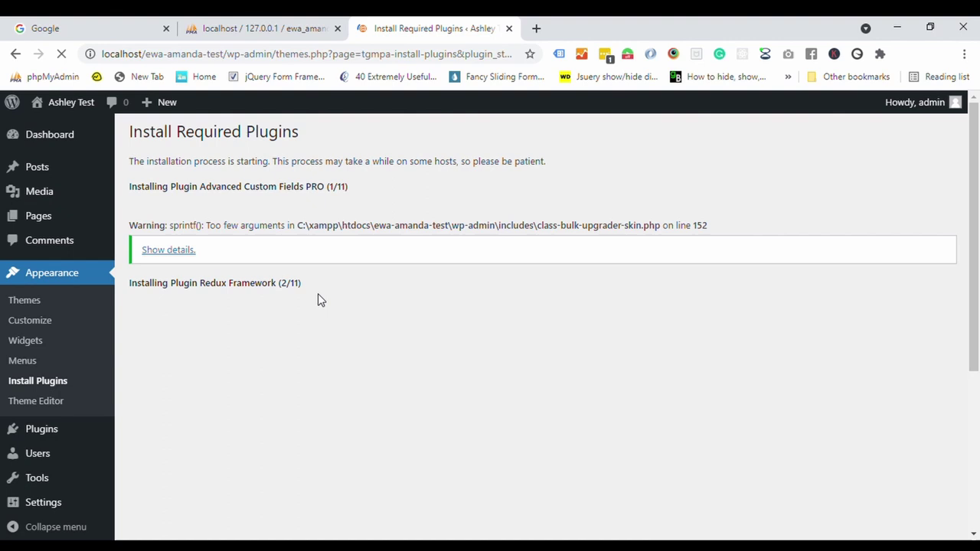
- Wait for the 11/11 install to finish and go back to the required plugins list
scroll(373, 310, down, 5)
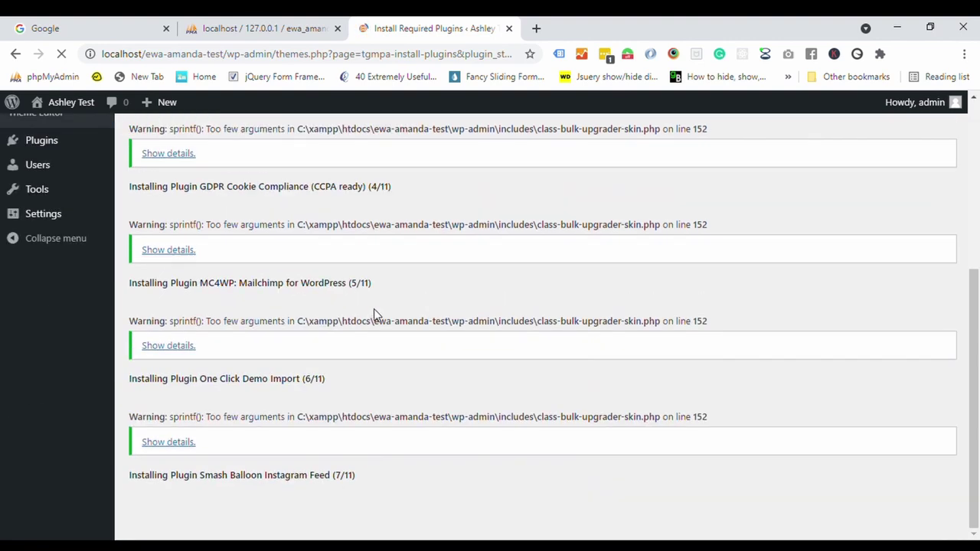
scroll(375, 344, down, 3)
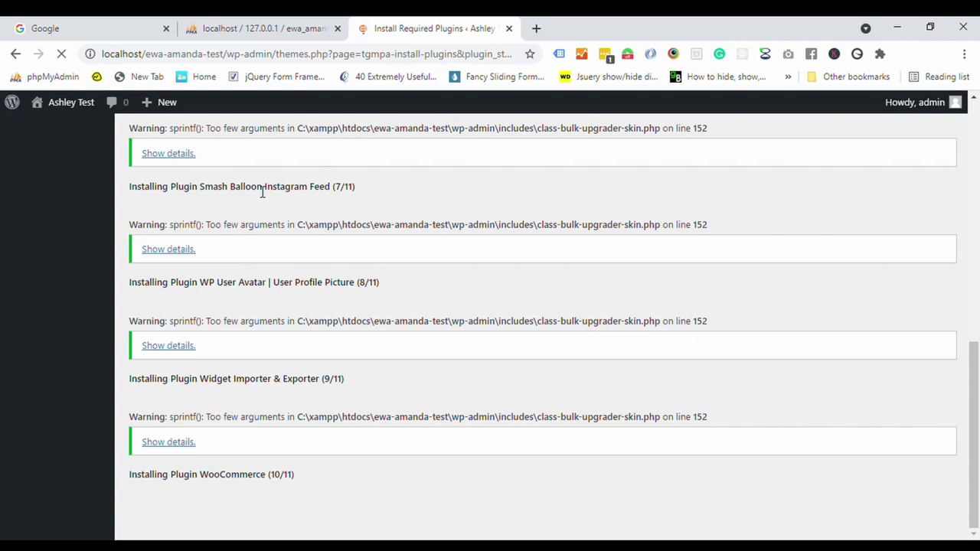
scroll(485, 350, down, 3)
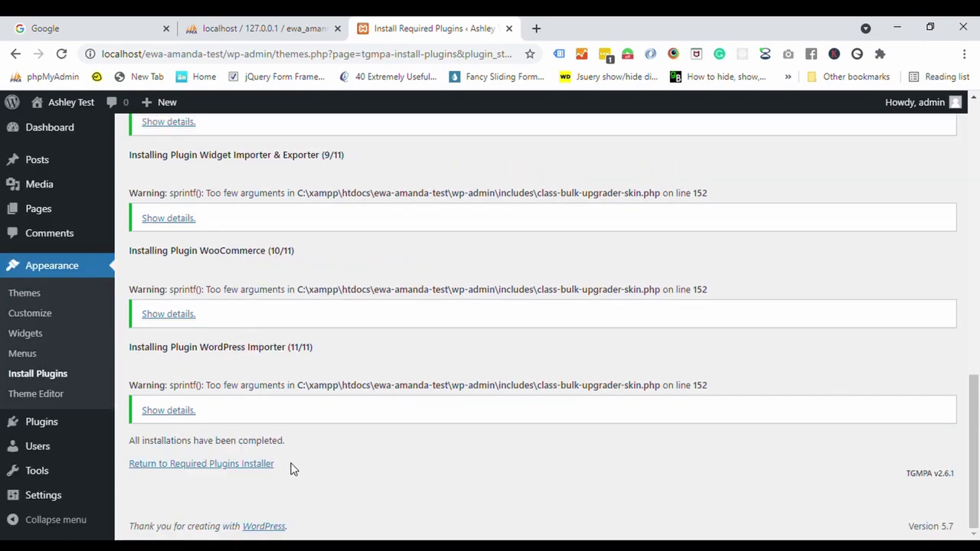
drag(293, 469, 145, 471)
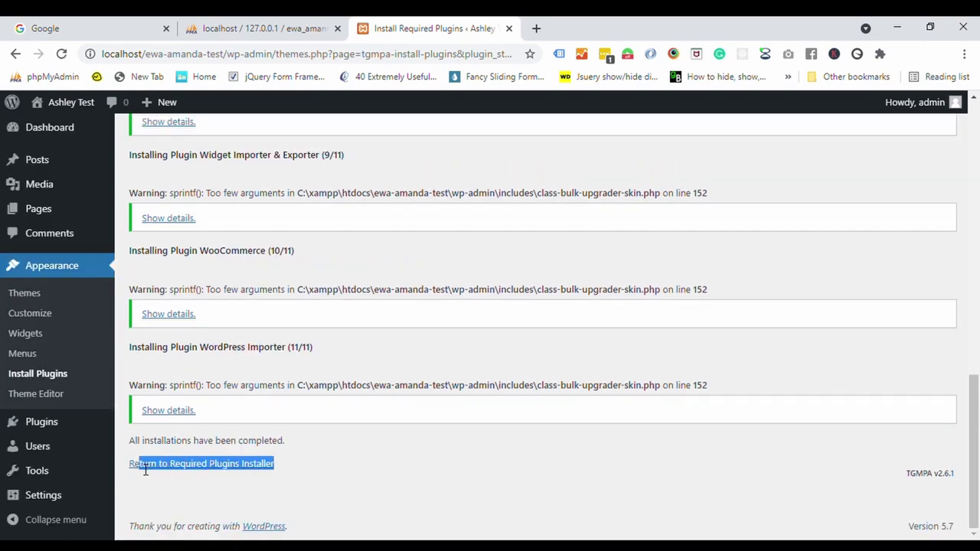
click(203, 469)
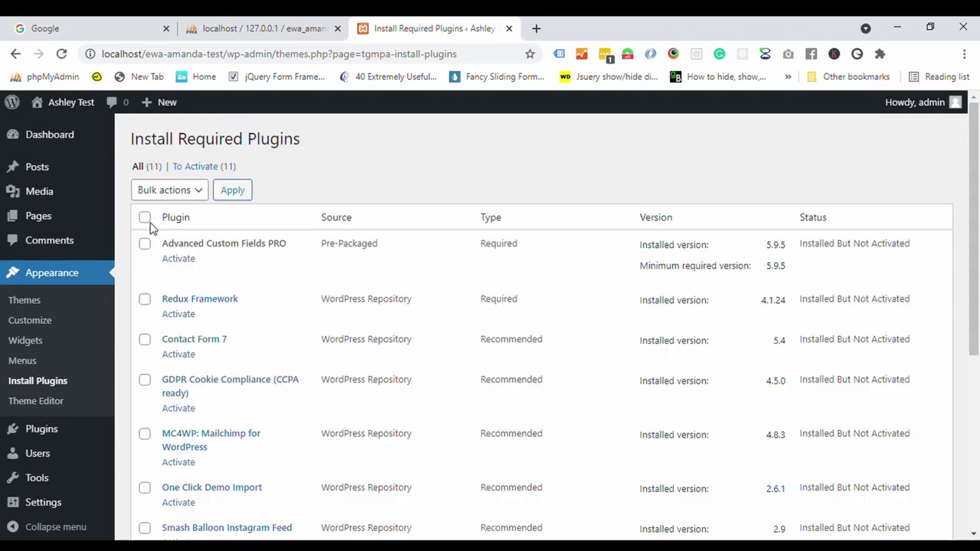
- Select all eleven plugins, bulk-activate them, and follow the link back to the Dashboard
click(145, 217)
click(170, 196)
key(Down)
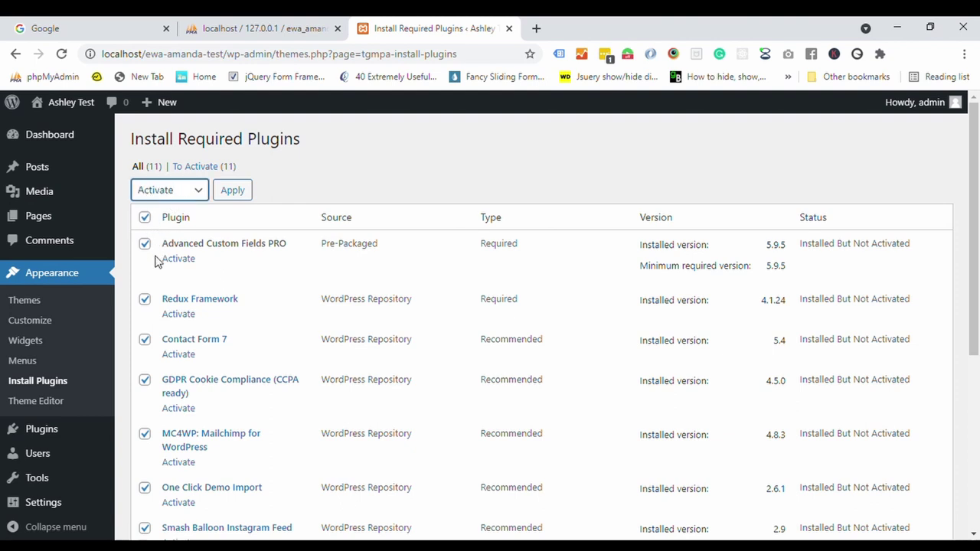
click(235, 194)
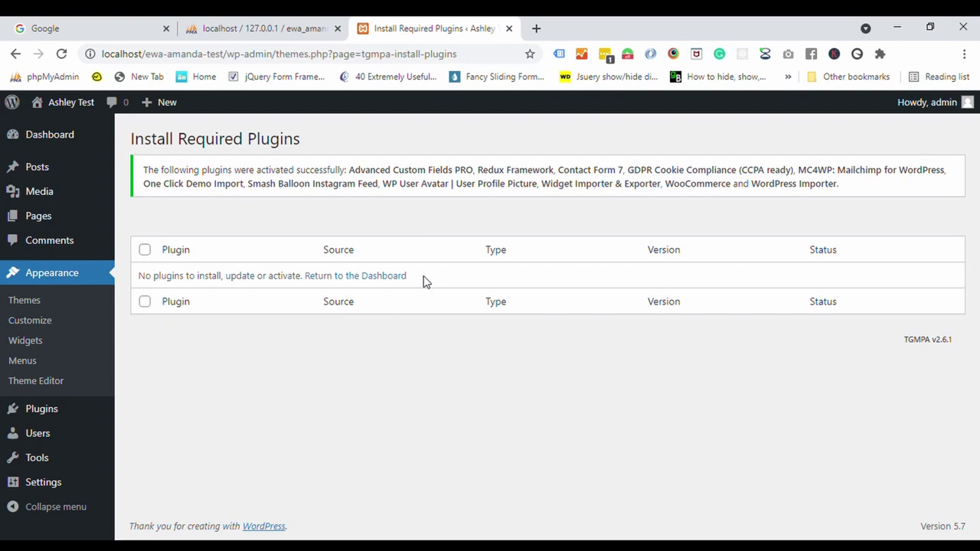
drag(425, 282, 311, 283)
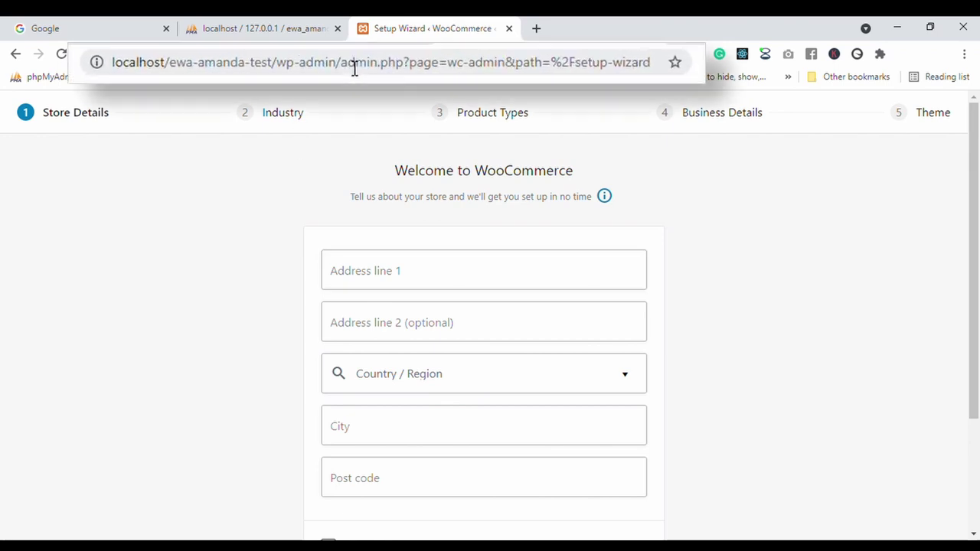
- Delete the setup-wizard part of the wp-admin address and load the Dashboard
drag(276, 57, 529, 60)
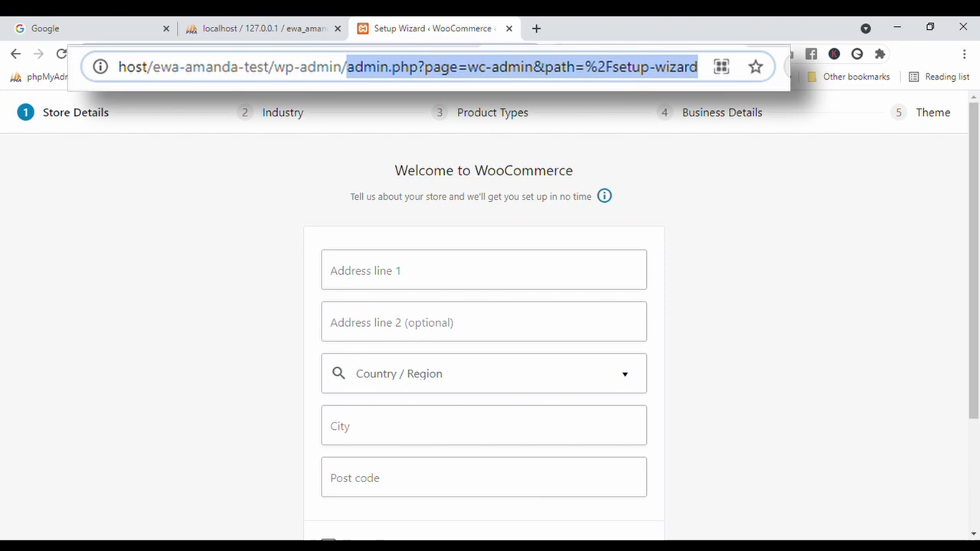
key(BackSpace)
key(Return)
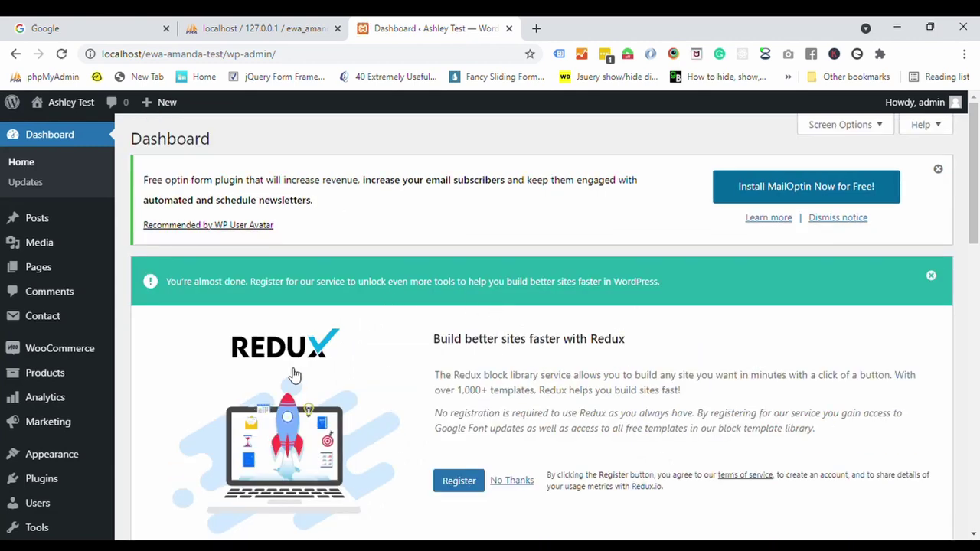
mouse_move(81, 401)
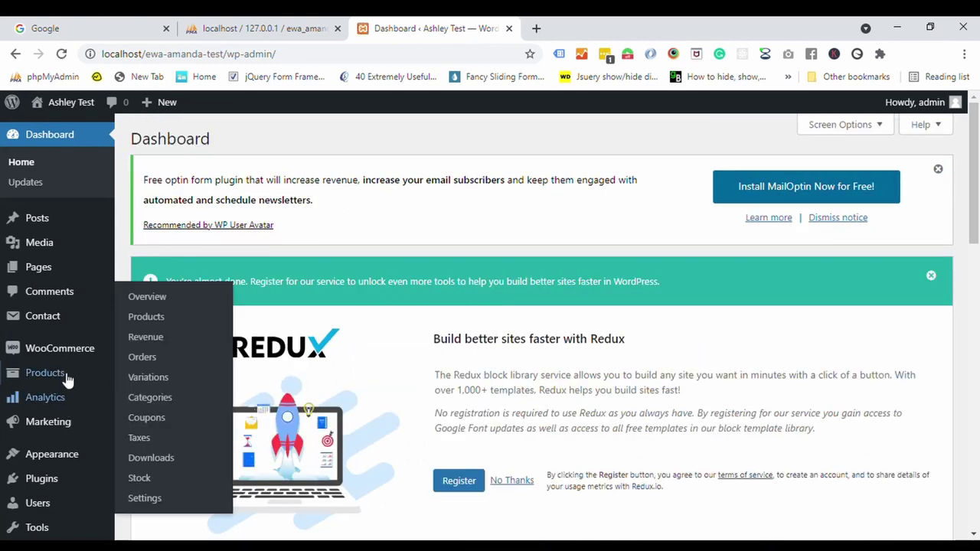
- Run Appearance > Import Demo Data and import the Amanda demo content until it reports all done
mouse_move(65, 458)
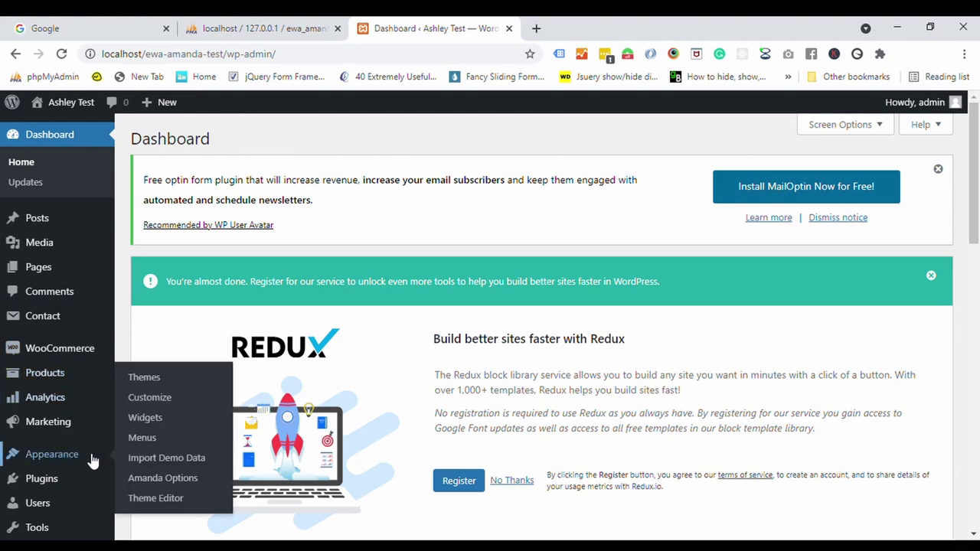
click(157, 460)
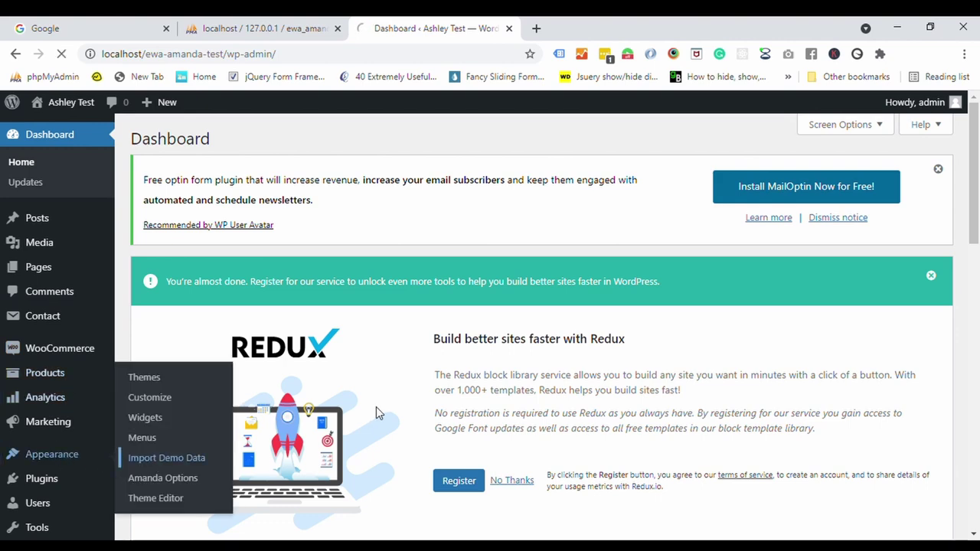
scroll(377, 397, down, 4)
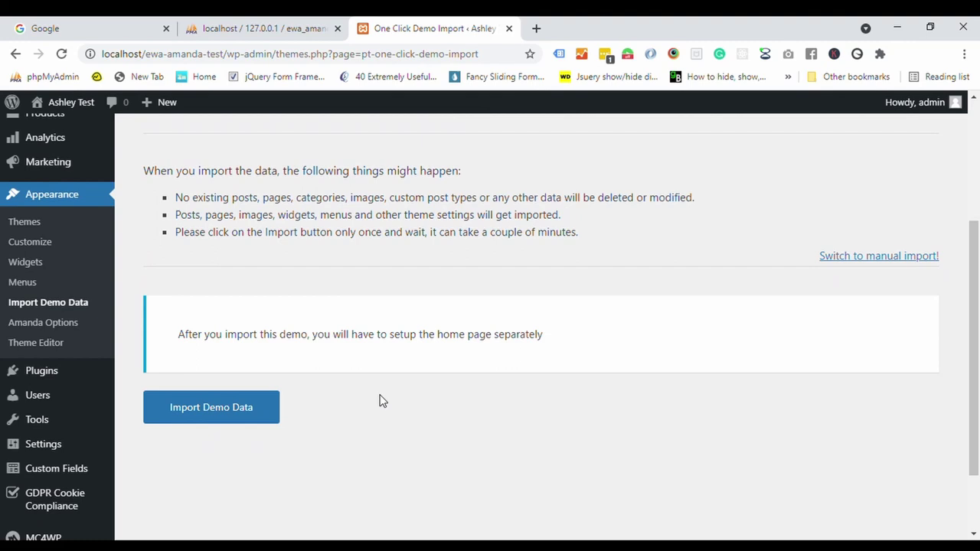
scroll(381, 400, up, 1)
scroll(383, 401, up, 1)
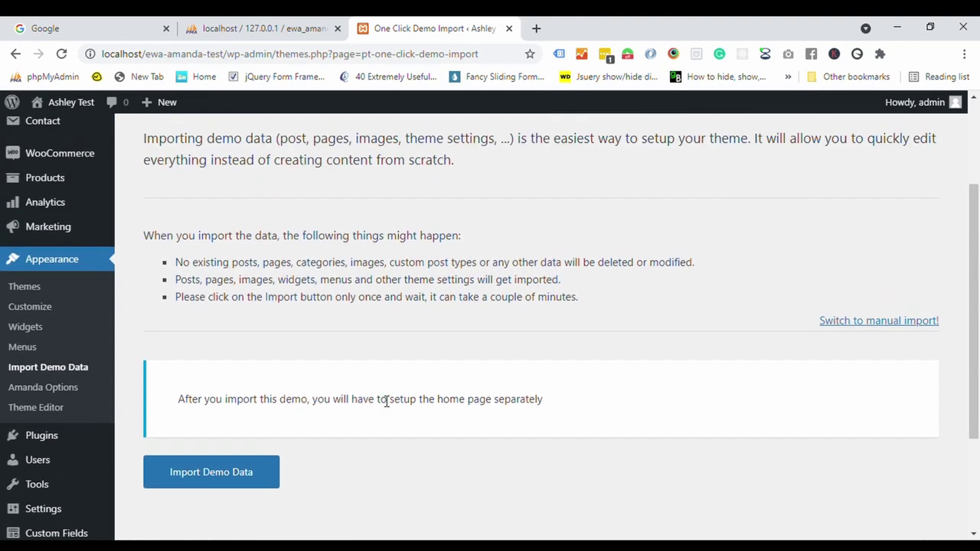
click(230, 472)
scroll(490, 391, down, 2)
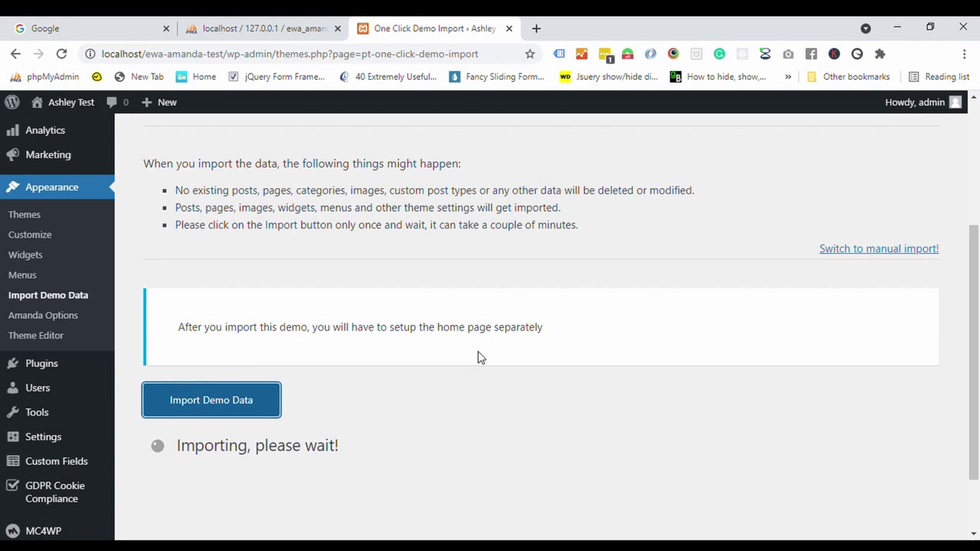
scroll(481, 358, down, 2)
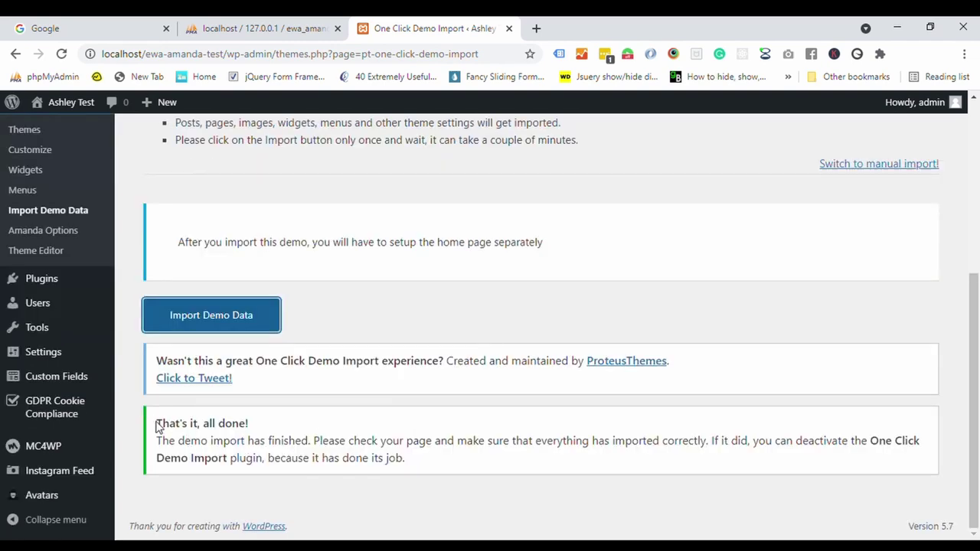
- Scroll the live front page's demo posts down to the footer's Instagram error and back
drag(156, 425, 346, 460)
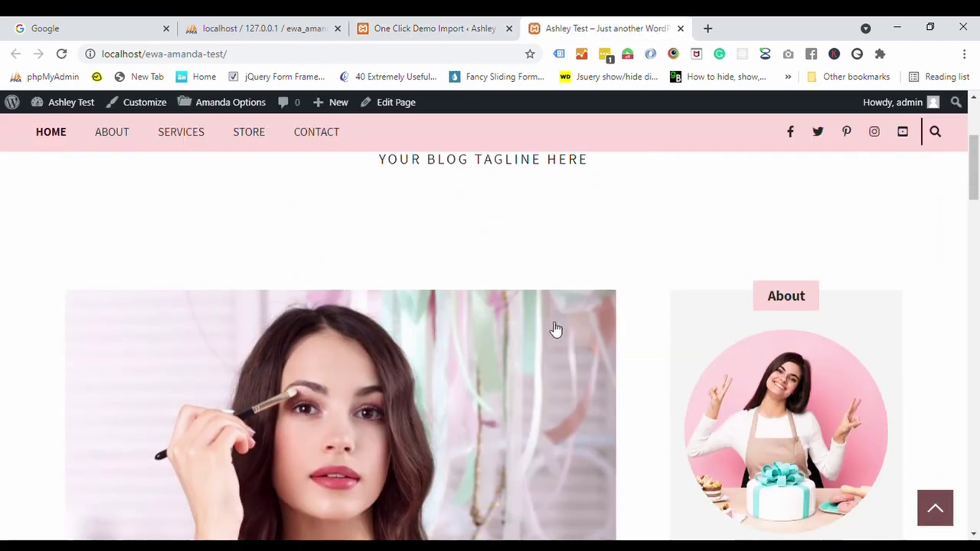
scroll(558, 327, down, 3)
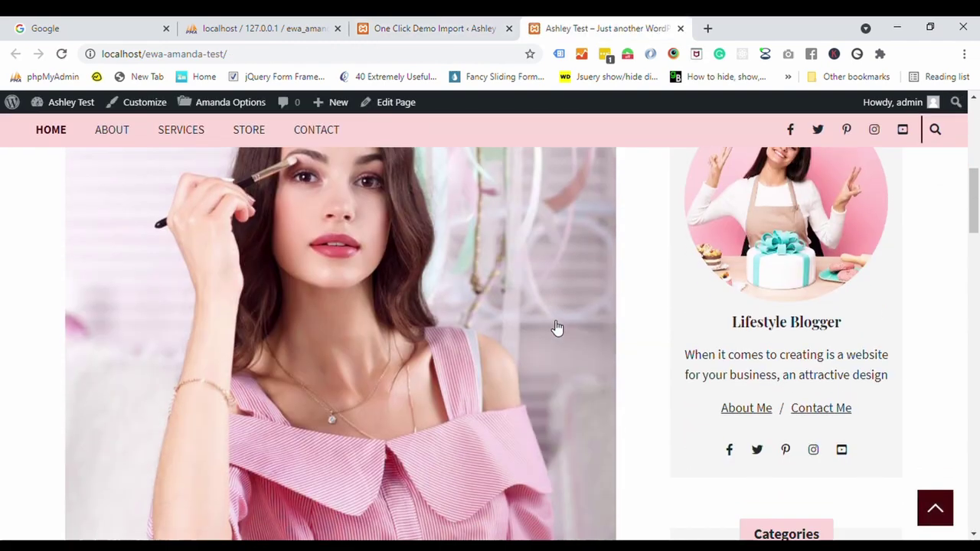
scroll(557, 328, down, 15)
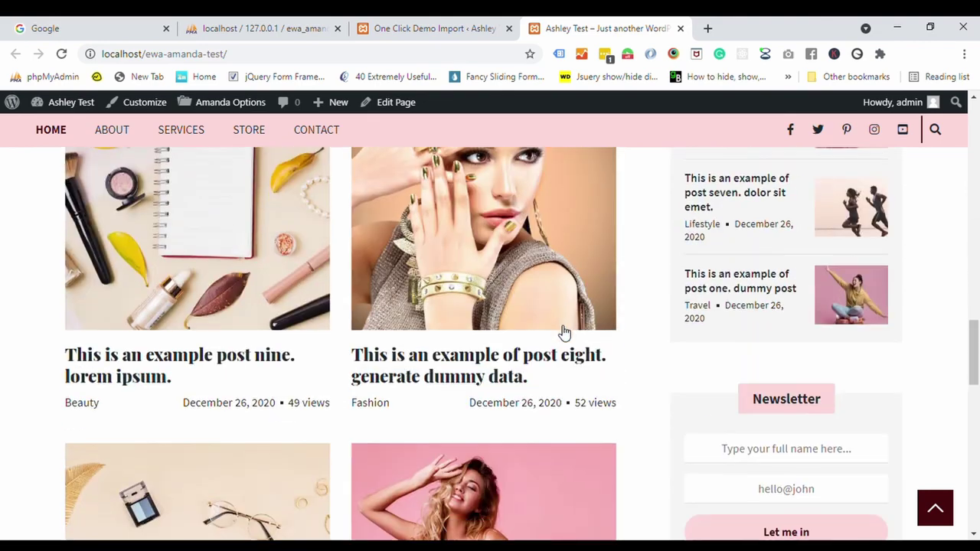
scroll(565, 331, down, 5)
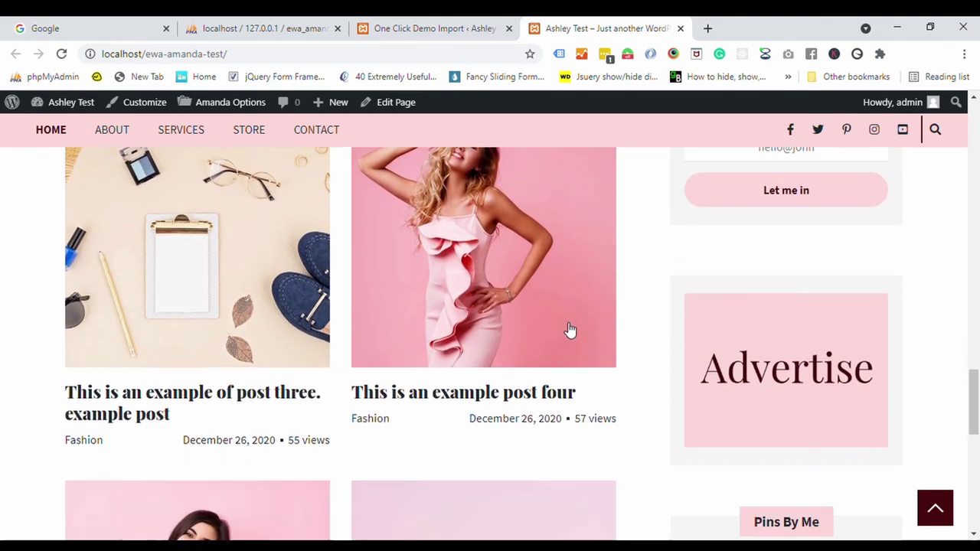
scroll(570, 330, down, 8)
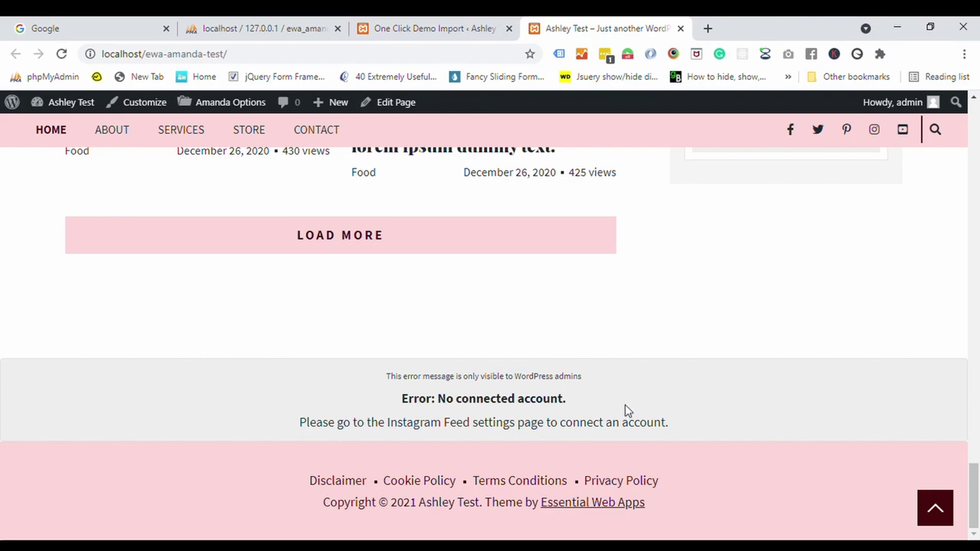
scroll(648, 375, up, 10)
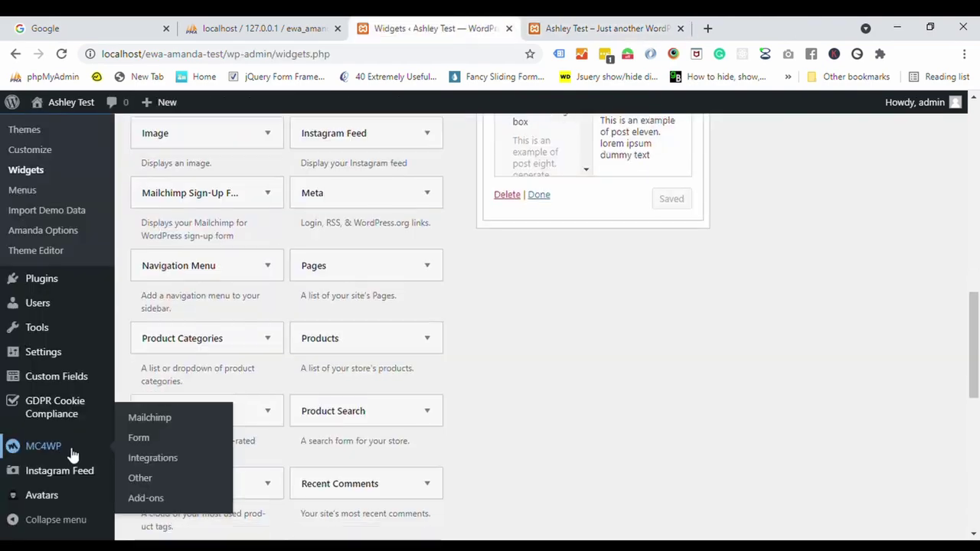
scroll(61, 475, down, 3)
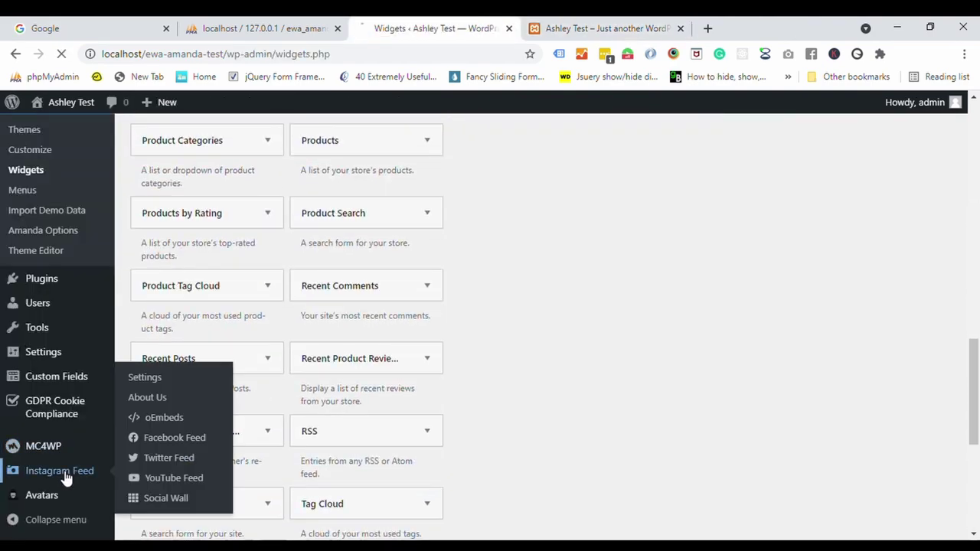
- From Instagram Feed settings, allow Instagram access and connect the account to the feed
click(65, 475)
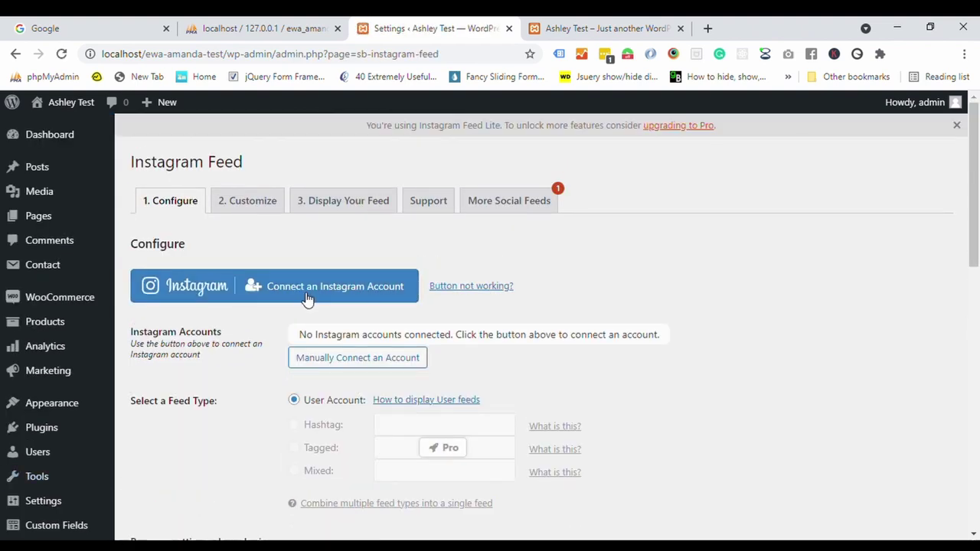
click(316, 295)
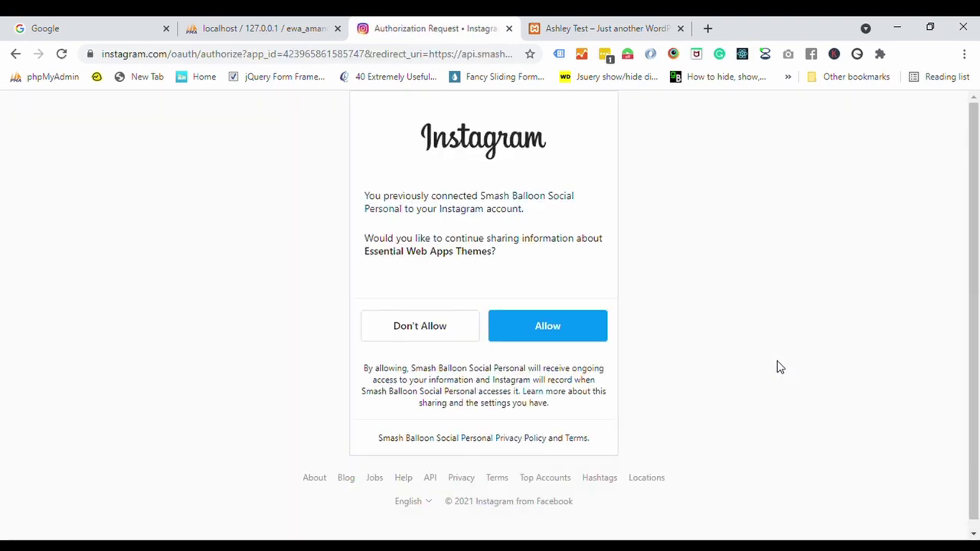
click(543, 338)
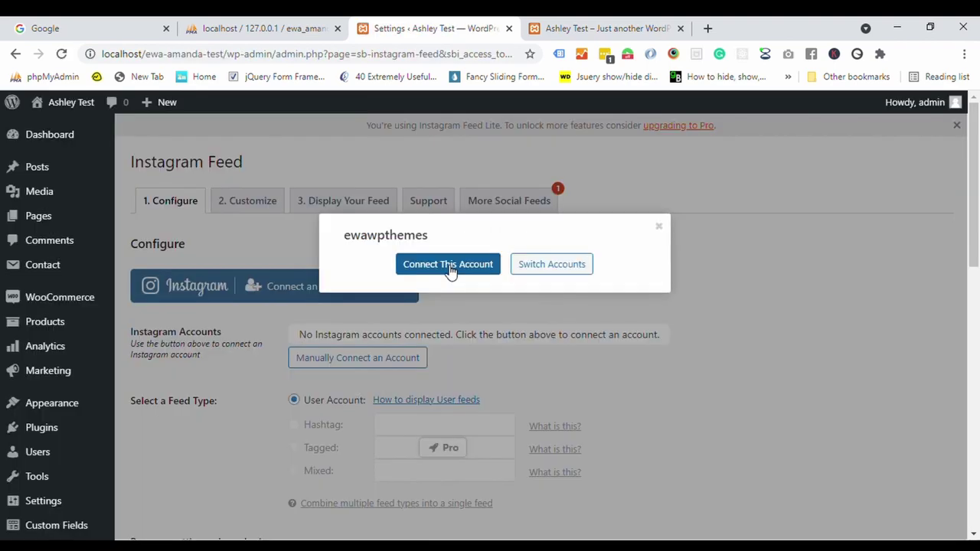
click(451, 268)
click(452, 268)
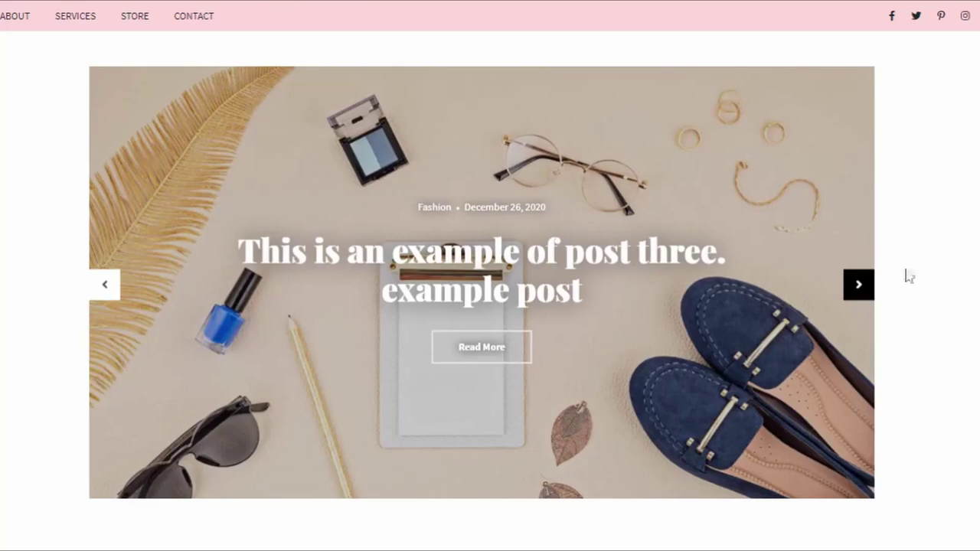
- Advance the homepage slider four times, then switch back to the Widgets admin page
click(859, 284)
click(858, 285)
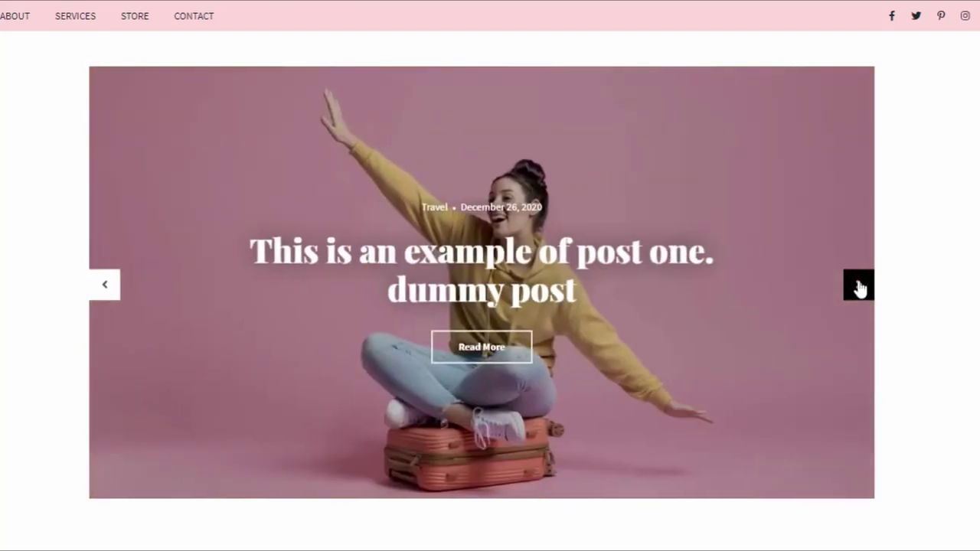
click(859, 285)
click(858, 285)
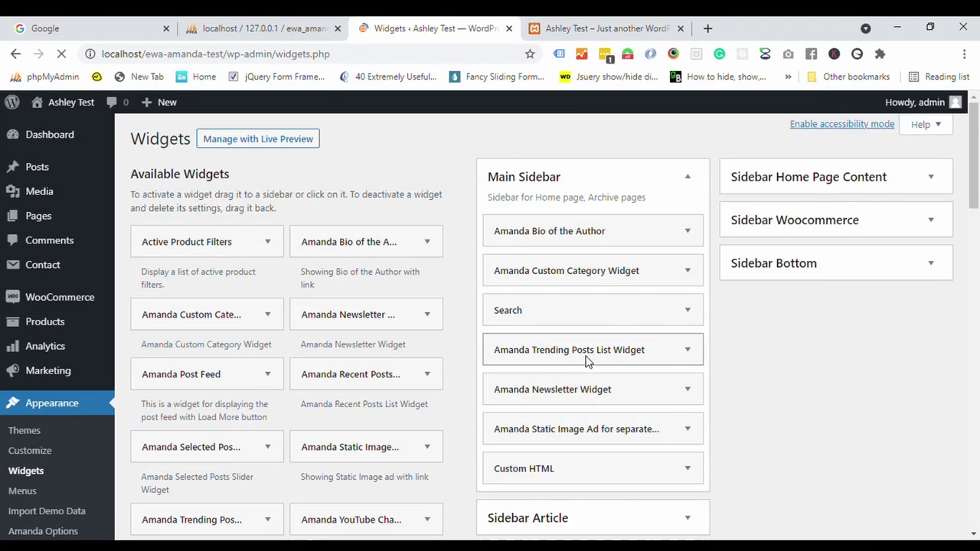
scroll(531, 350, down, 4)
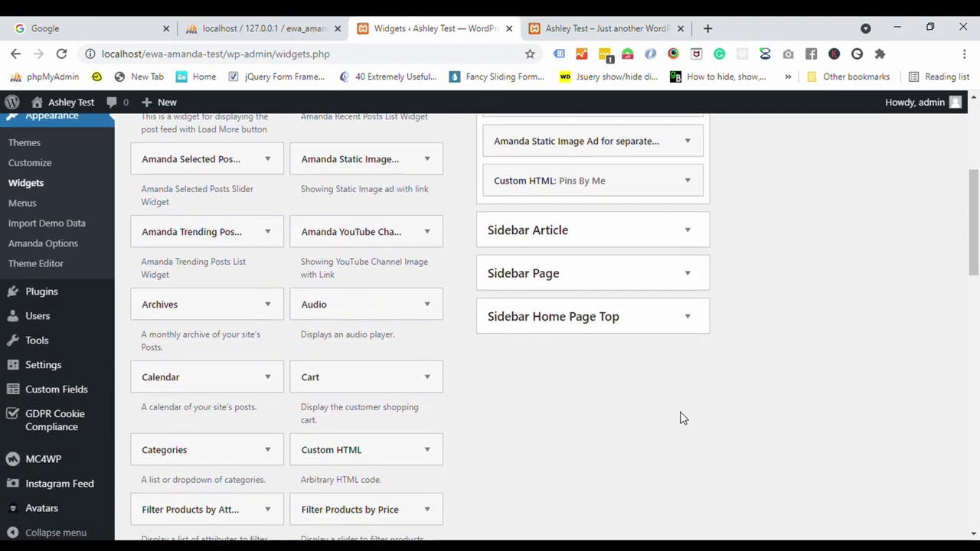
- Add post eight and post eleven to the Amanda Selected Posts Slider widget in Sidebar Home Page Top
click(605, 320)
scroll(770, 339, down, 2)
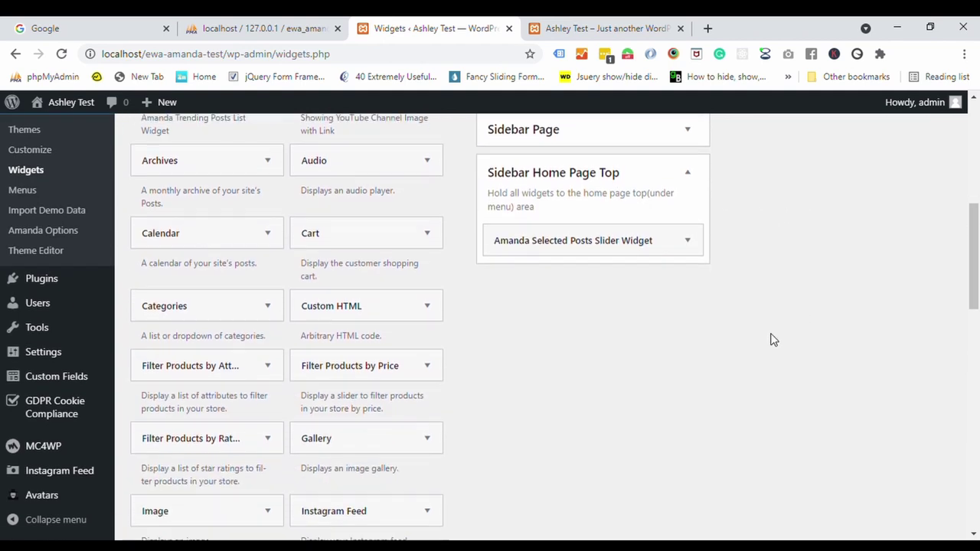
click(680, 245)
scroll(818, 278, down, 2)
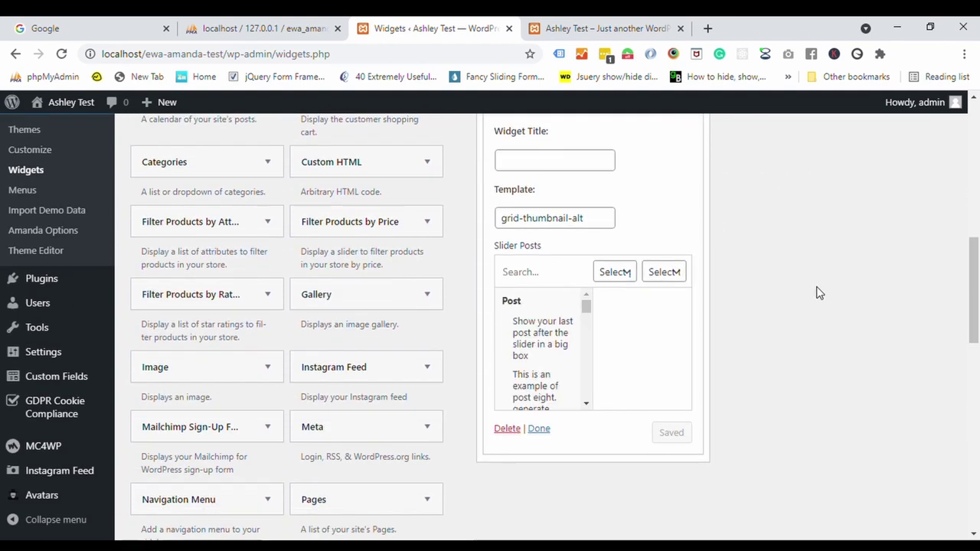
click(544, 379)
scroll(552, 373, down, 1)
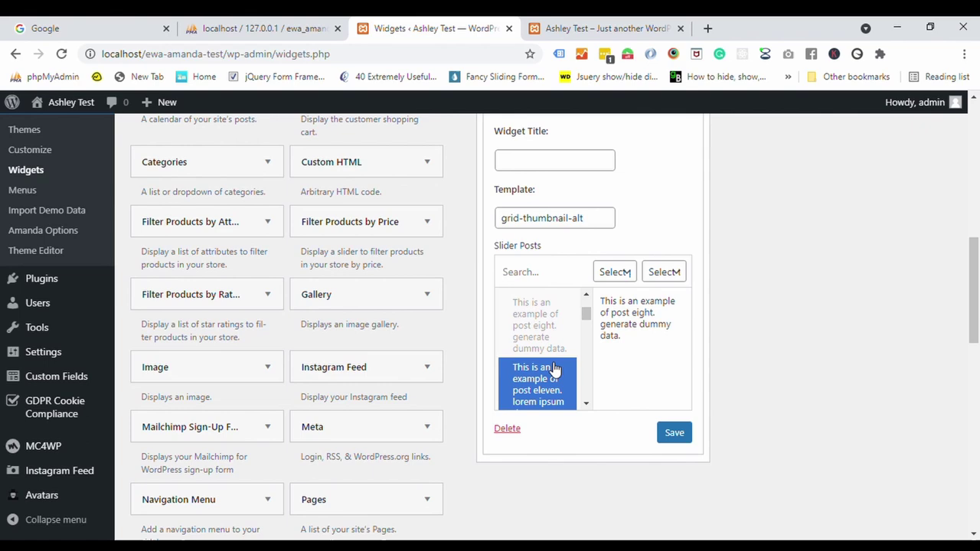
click(536, 389)
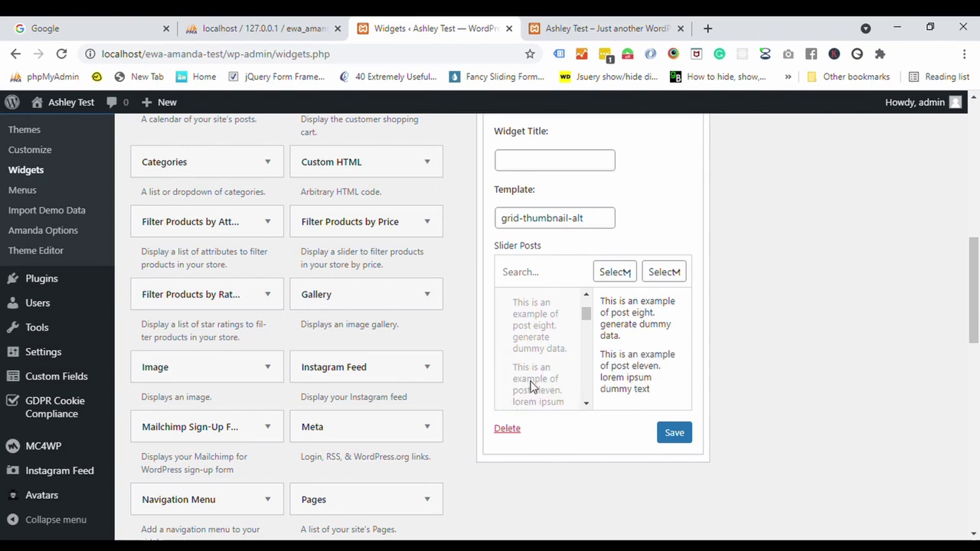
- Save the slider widget and reload the live site to see the updated slider
click(674, 433)
key(ctrl+Tab)
key(F5)
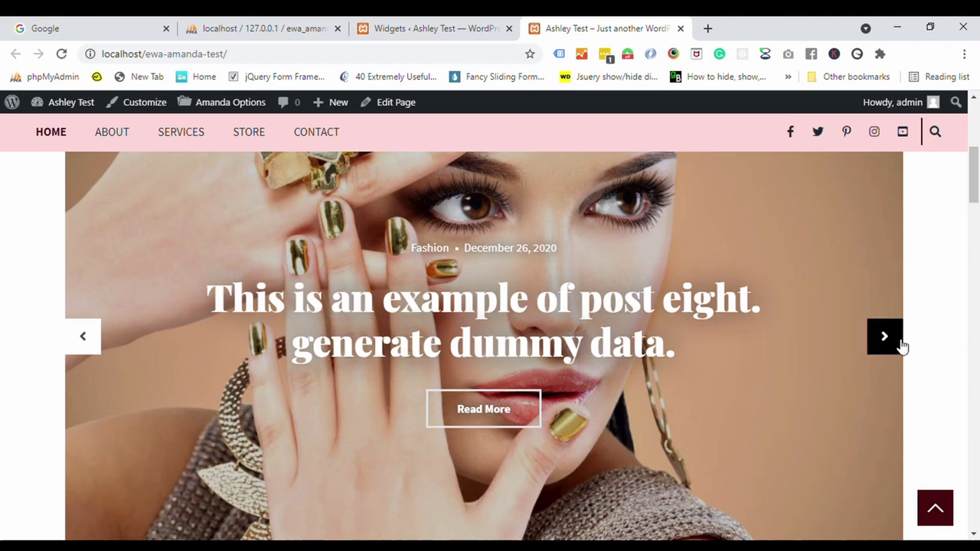
- Check the newly added slide on the front page, then open the Services page in the block editor
click(900, 345)
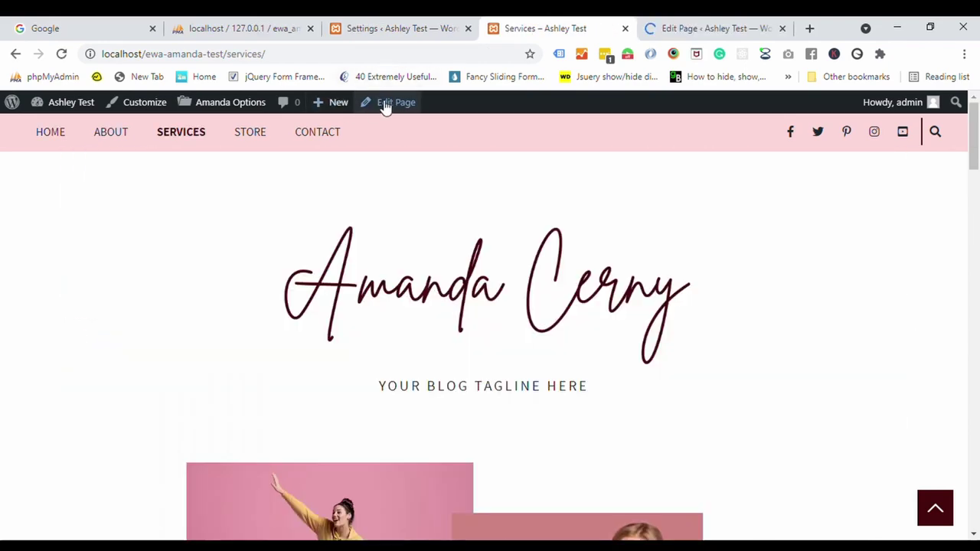
click(700, 29)
scroll(529, 267, down, 3)
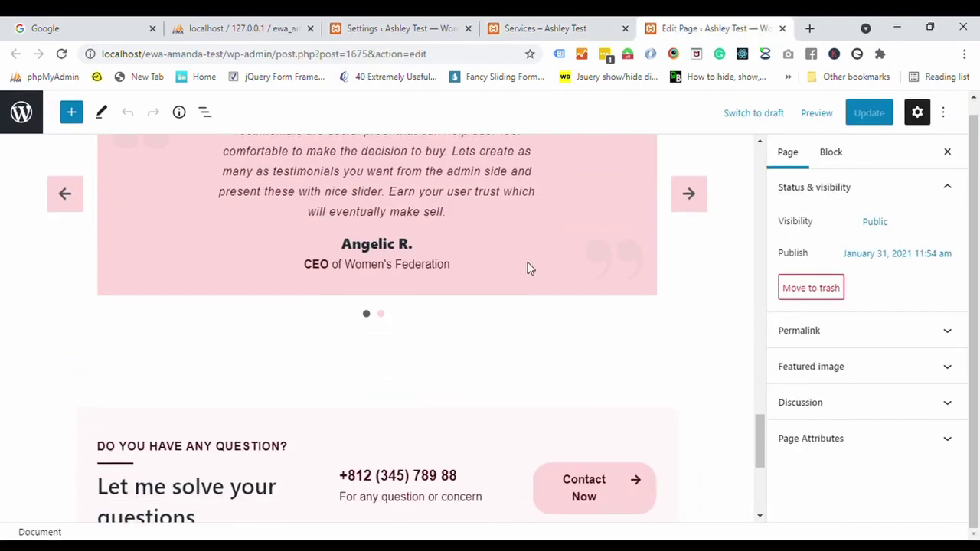
scroll(534, 281, up, 3)
- Select the Testimonial block and try a lavender Testimonial Background colour
click(473, 292)
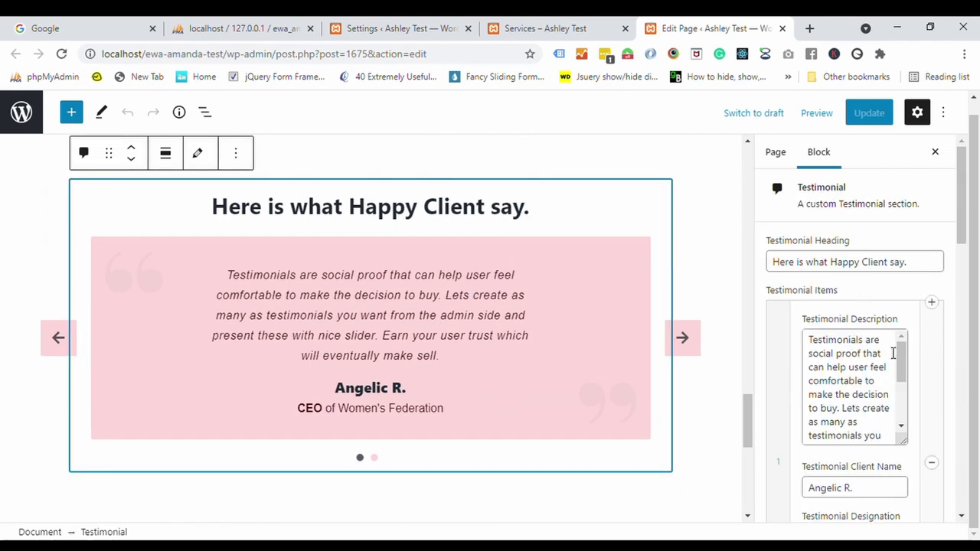
scroll(893, 353, down, 8)
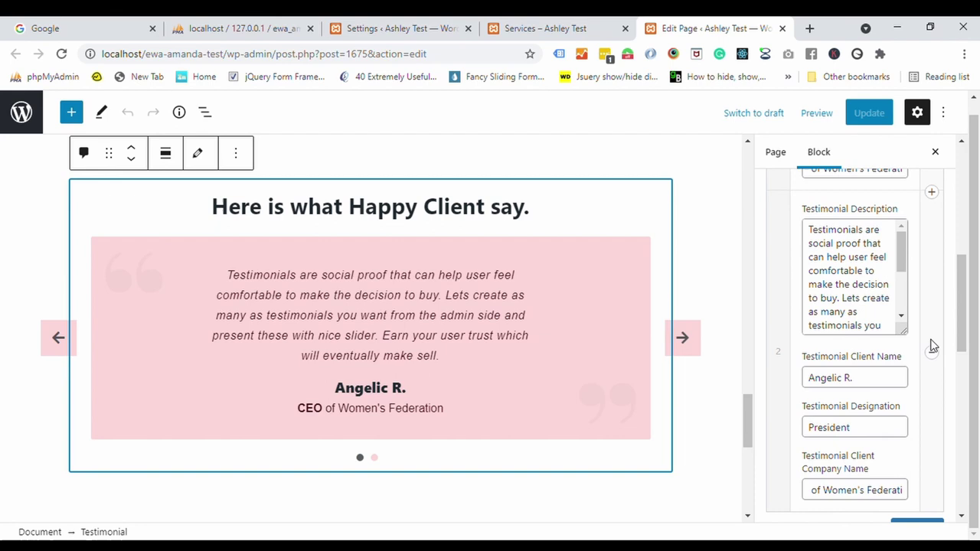
scroll(932, 346, down, 5)
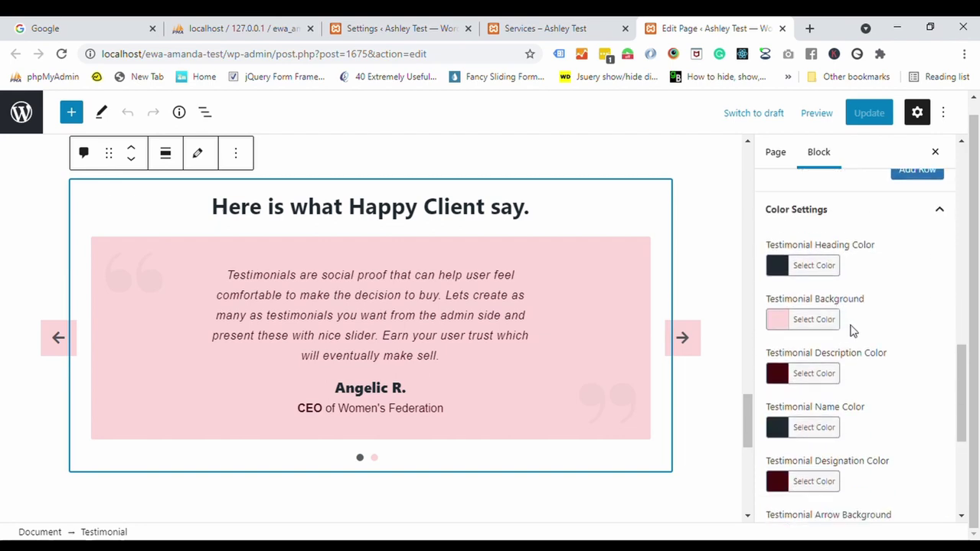
scroll(852, 329, up, 3)
scroll(851, 329, down, 5)
click(814, 248)
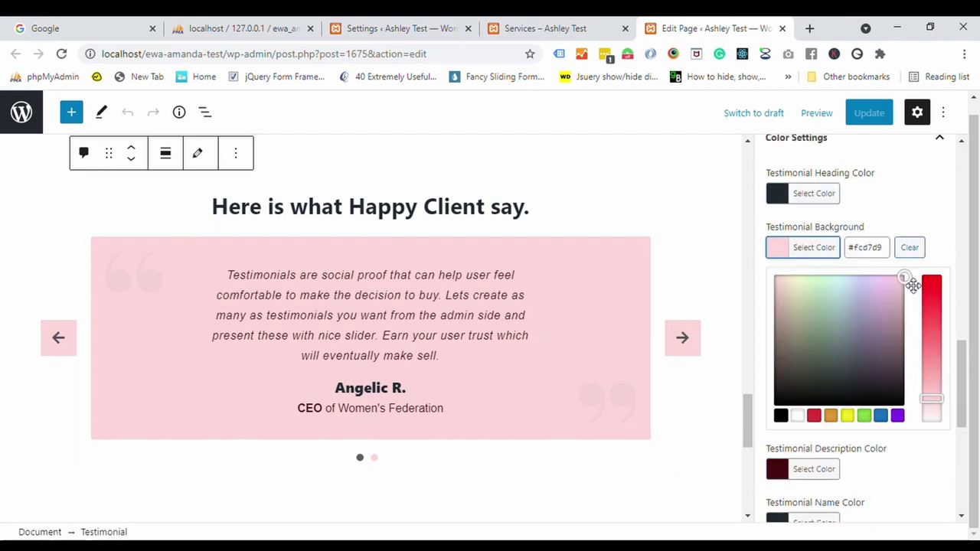
drag(913, 286, 873, 291)
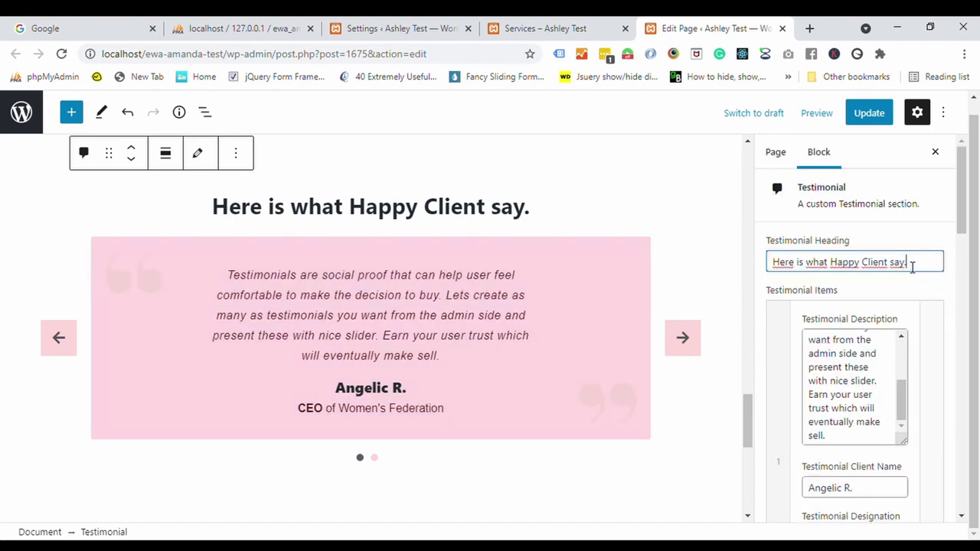
- Change the Testimonial Heading to "Our Testimonial"
text(Out)
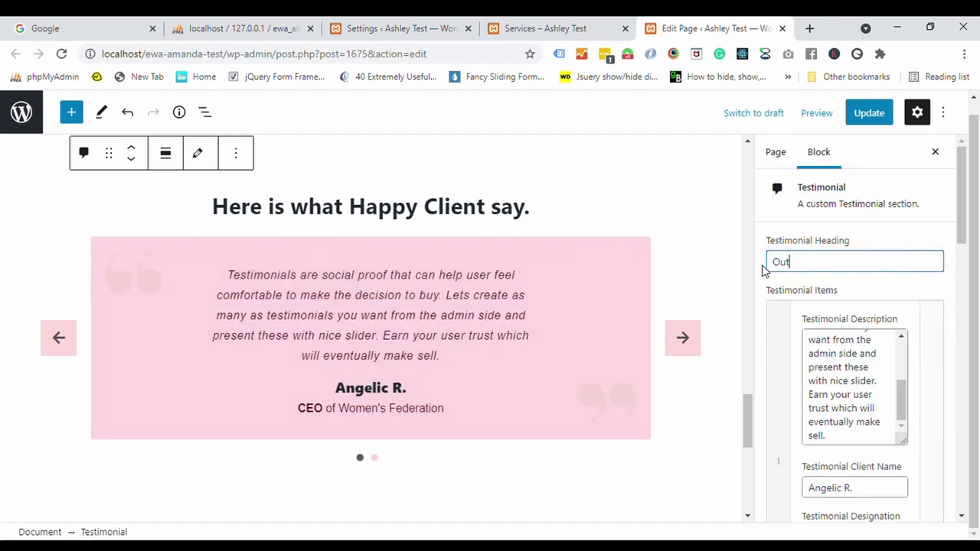
text( testimonial)
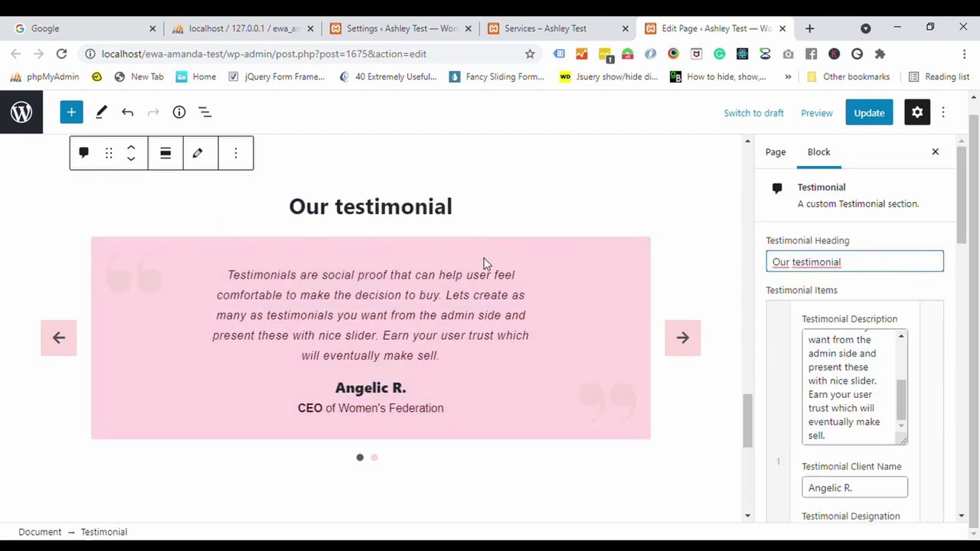
text(T)
scroll(797, 268, down, 10)
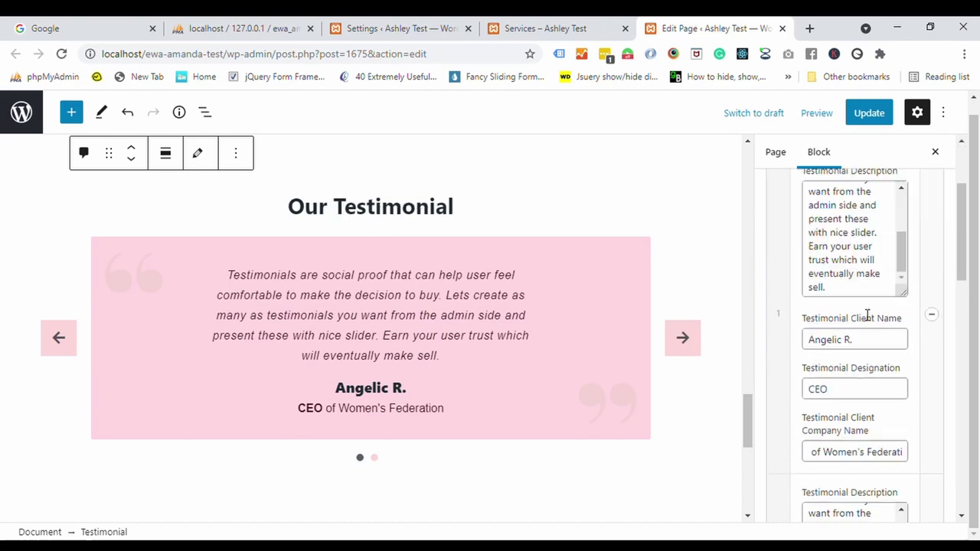
scroll(880, 368, up, 10)
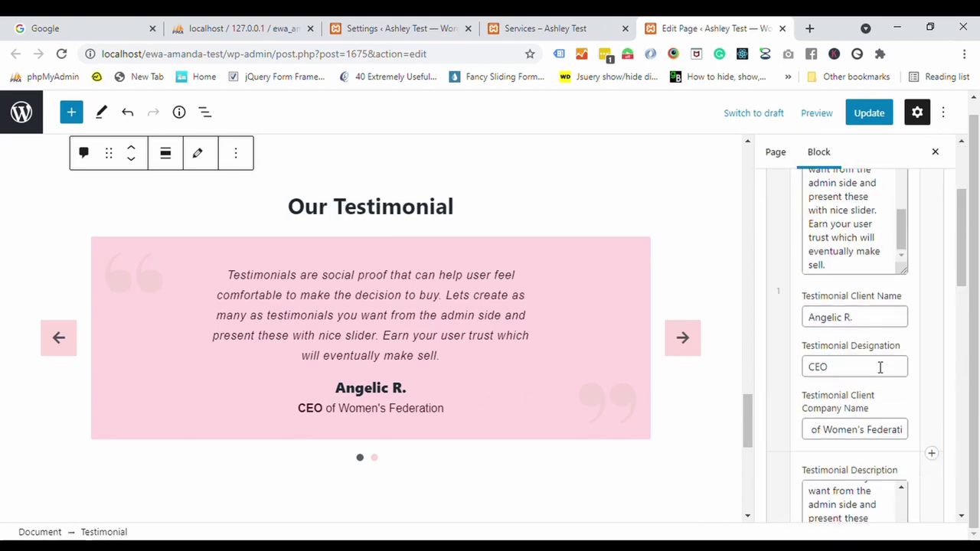